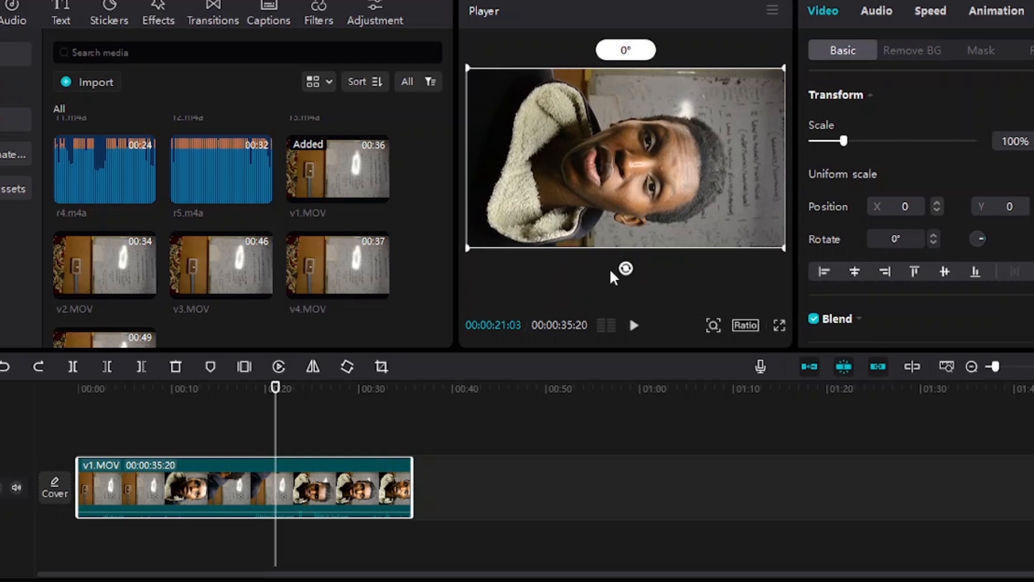
Review the v1.MOV footage by playing it and scrubbing the timeline, and open the aspect ratio options
click(636, 330)
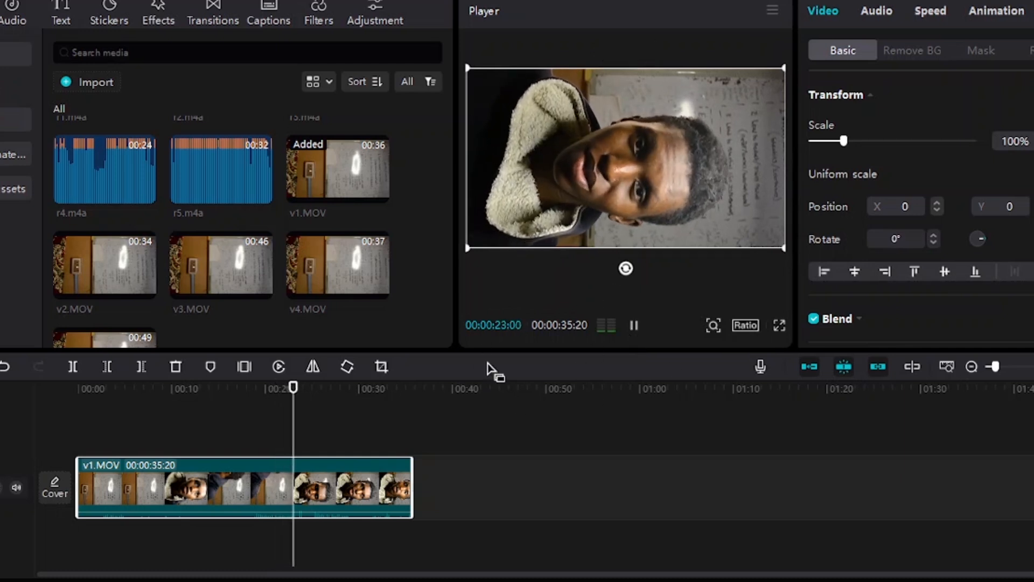
click(205, 389)
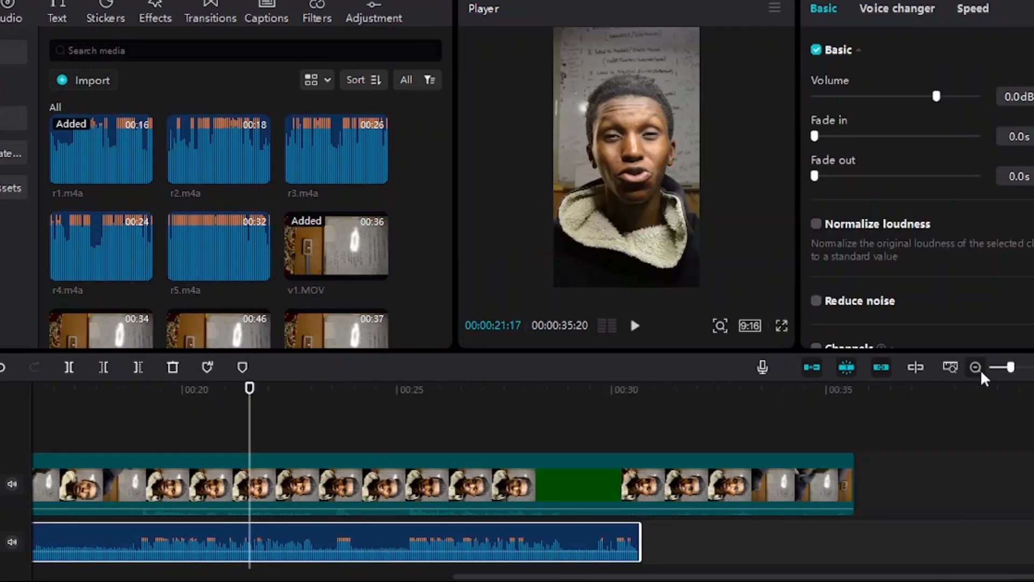
drag(251, 395, 42, 411)
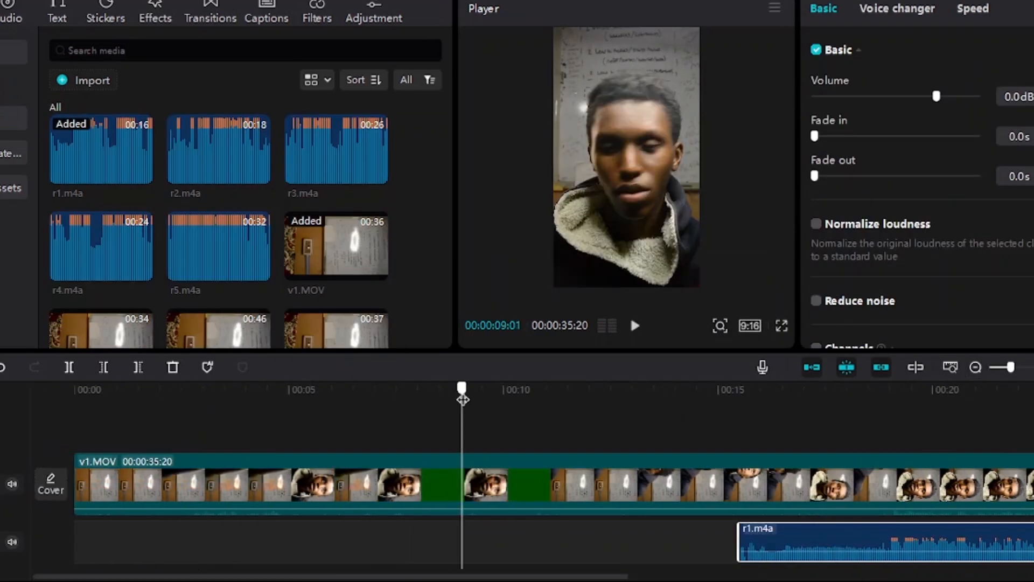
drag(463, 389, 331, 455)
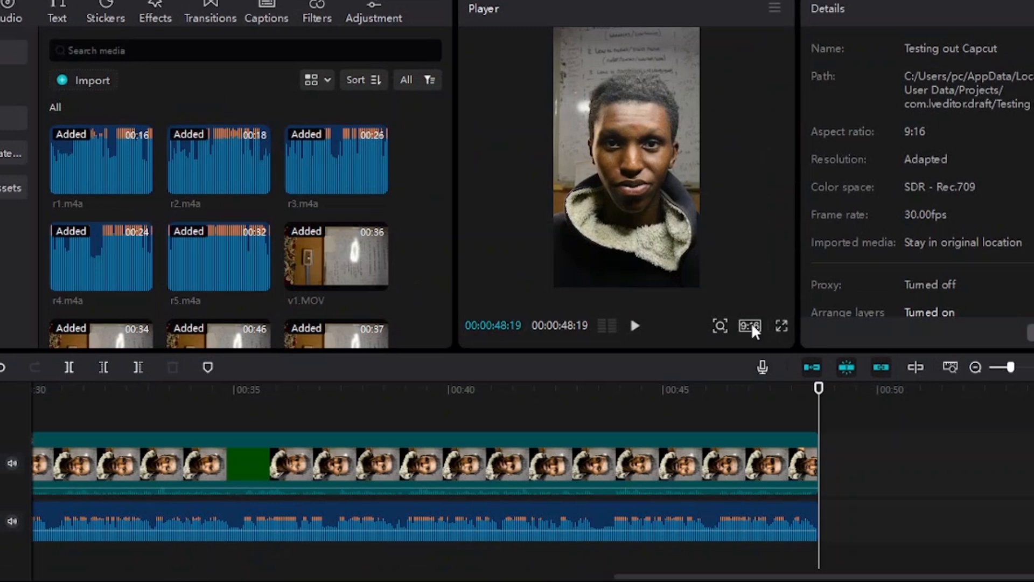
click(751, 325)
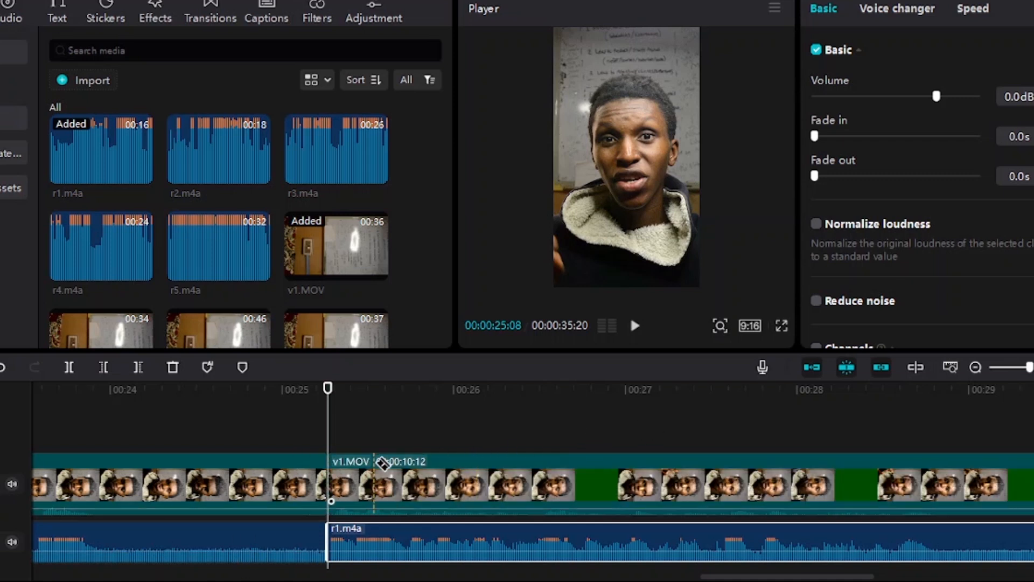
Preview the footage after the cut at 00:00:25:08, delete the r1.m4a audio before it, and select the matching v1.MOV part
key(space)
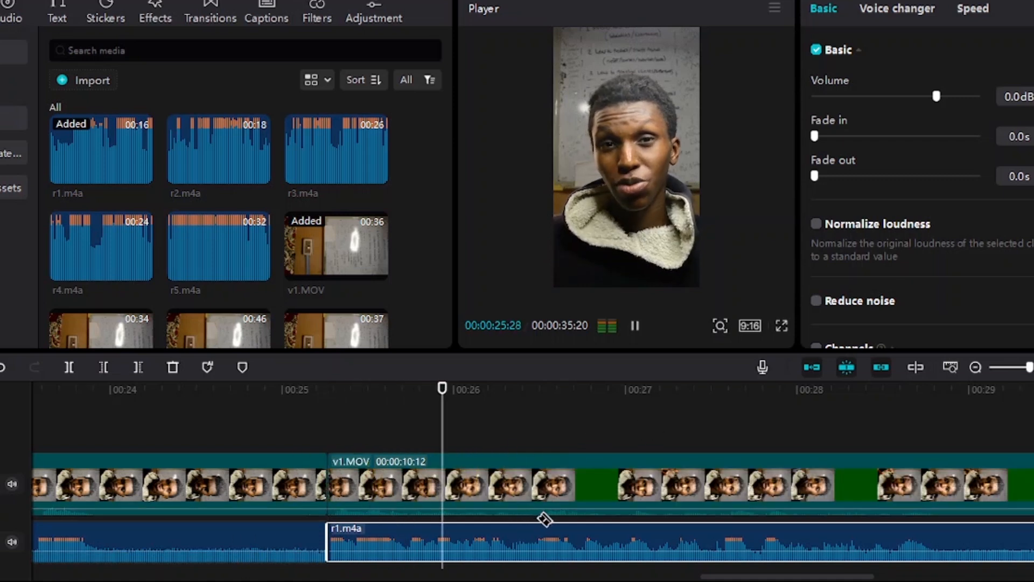
key(space)
click(33, 369)
click(43, 396)
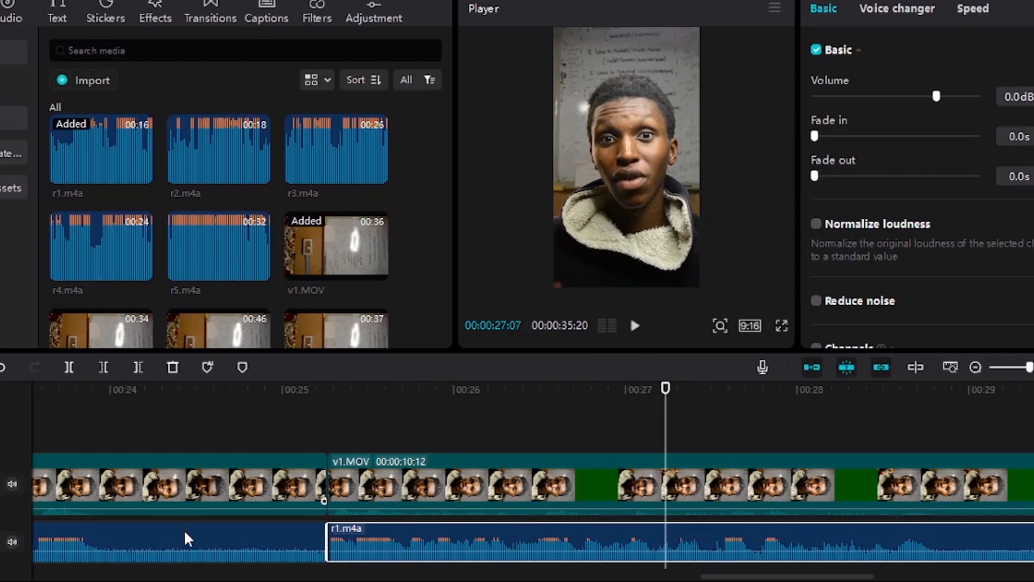
click(183, 529)
key(Delete)
click(195, 498)
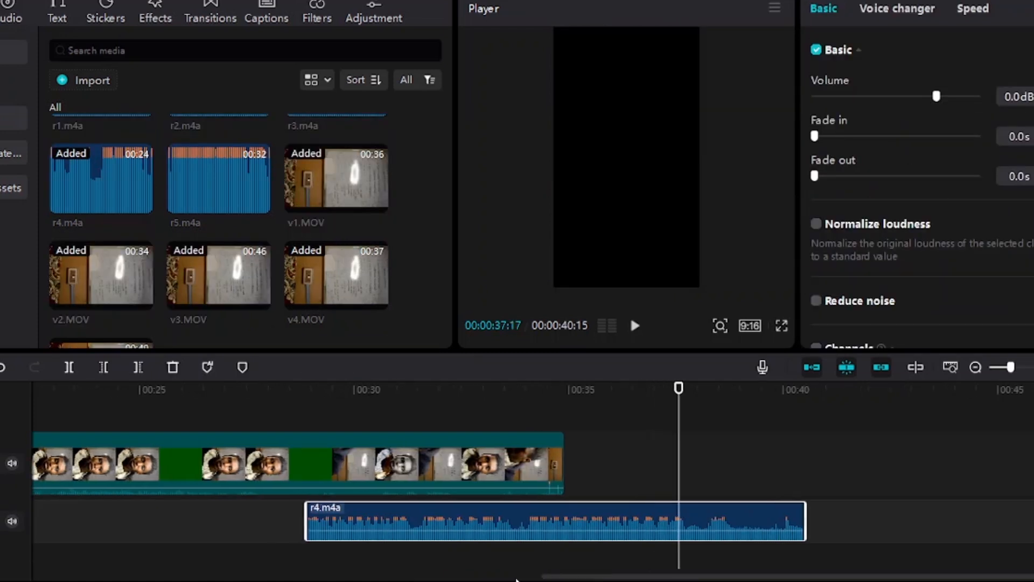
Move the r4.m4a audio clip back so it starts flush with the beginning of the v4.MOV clip
scroll(516, 580, left, 5)
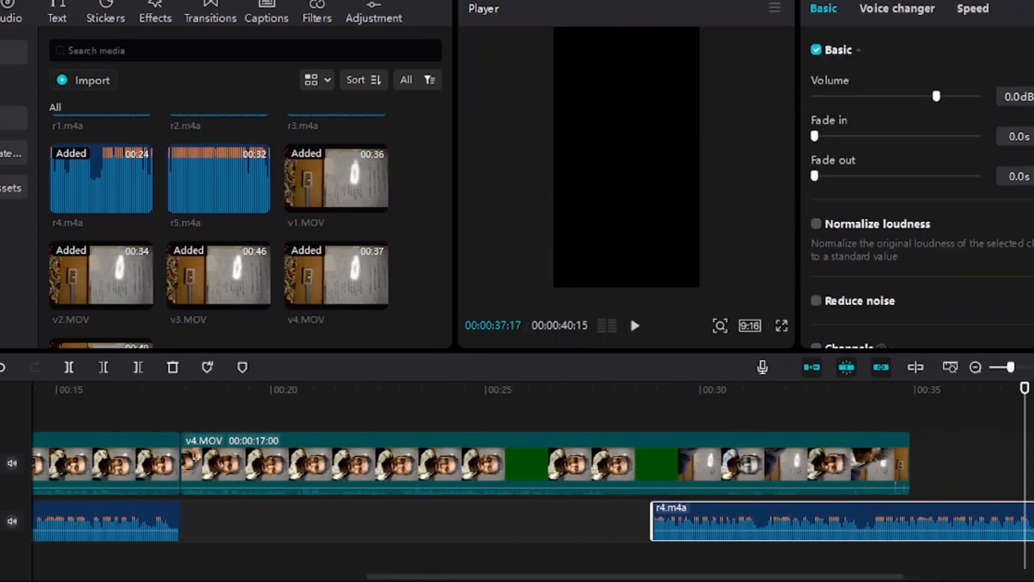
drag(776, 520, 334, 516)
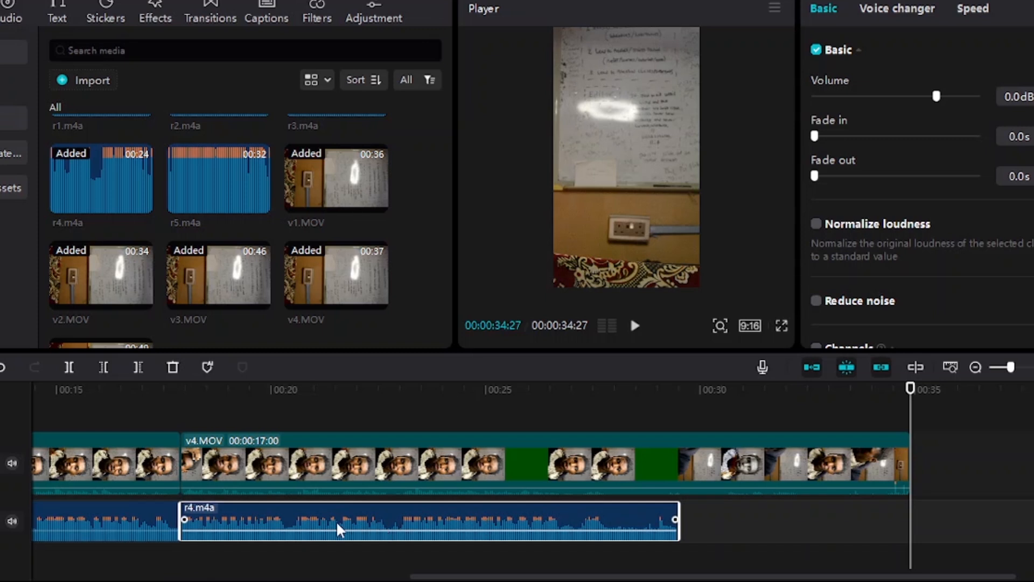
key(ctrl+z)
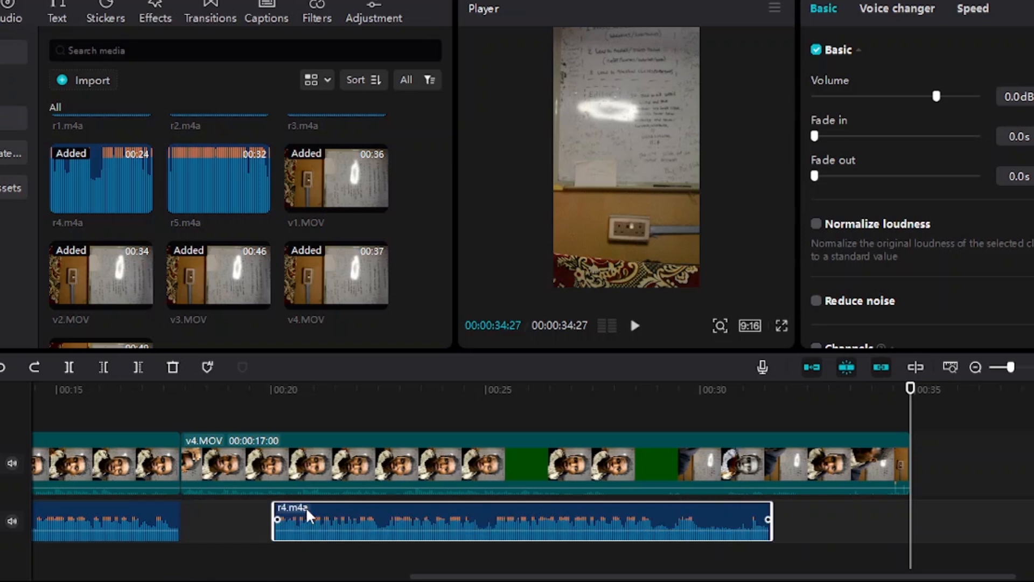
drag(352, 511, 257, 512)
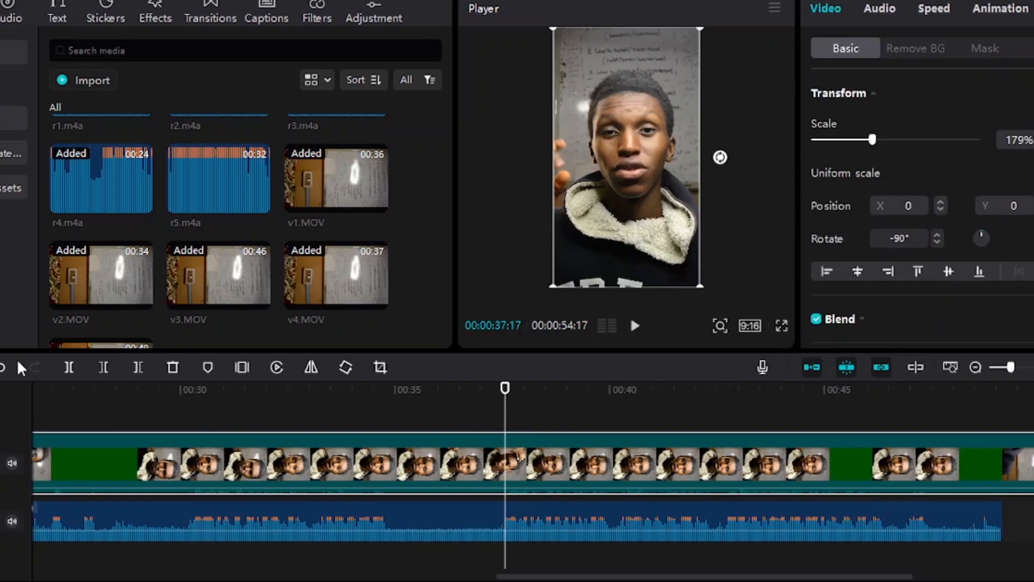
Split the v4.MOV video and the r4.m4a audio at 00:00:37:17, and select the video part before the split
click(70, 367)
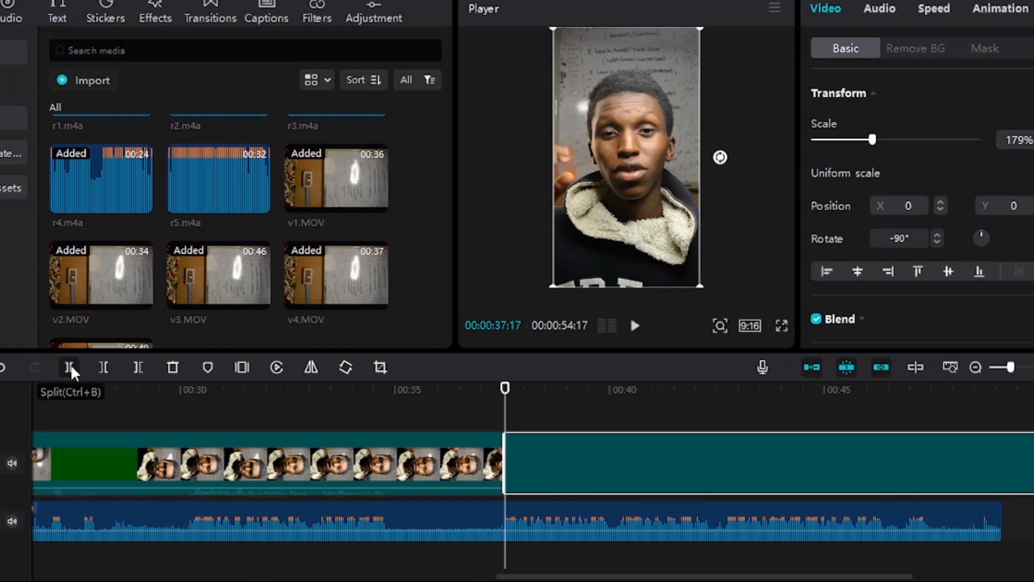
click(511, 511)
click(69, 367)
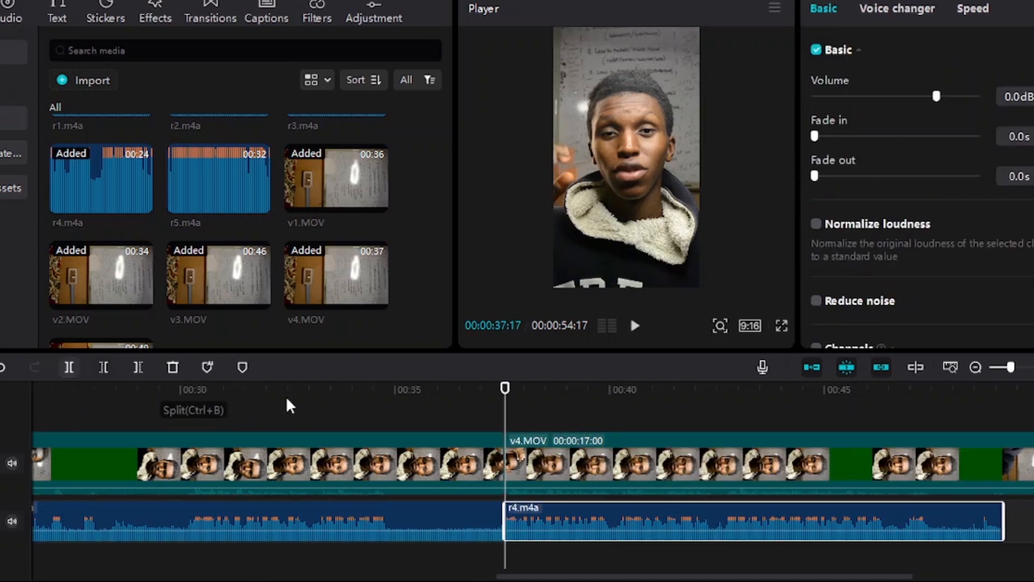
click(412, 455)
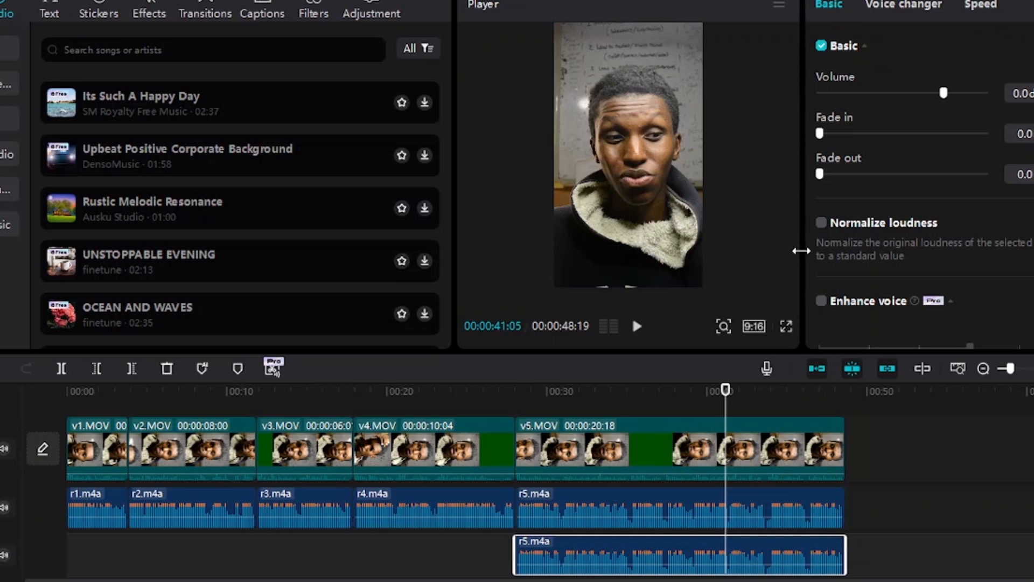
Try out the Basic toggle and the volume, fade-in and fade-out controls on the lower r5.m4a clip
click(822, 46)
click(823, 47)
mouse_move(944, 94)
mouse_down()
mouse_move(884, 97)
mouse_move(956, 93)
mouse_move(928, 94)
mouse_move(945, 93)
mouse_up()
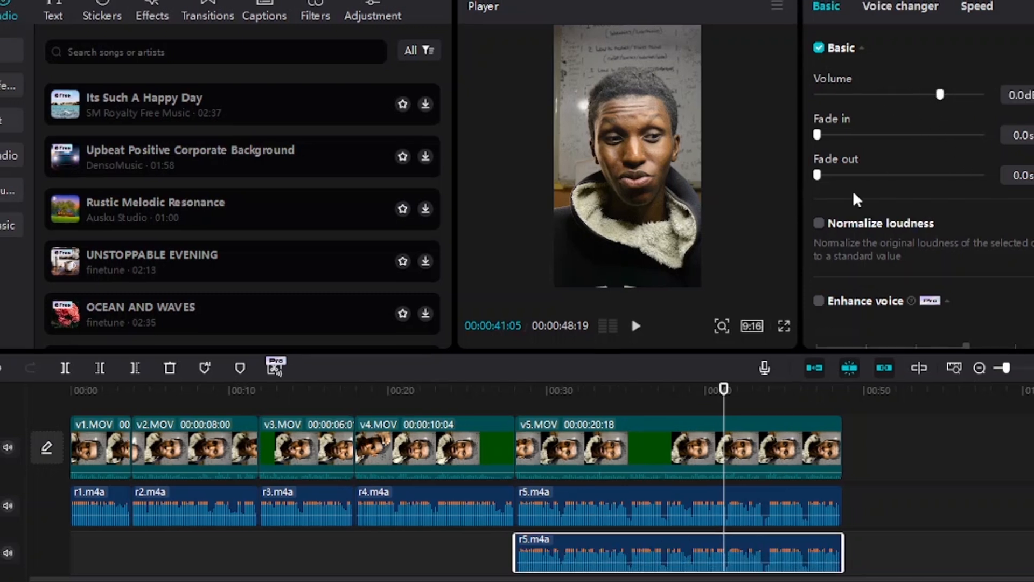
drag(817, 135, 816, 175)
drag(822, 174, 789, 197)
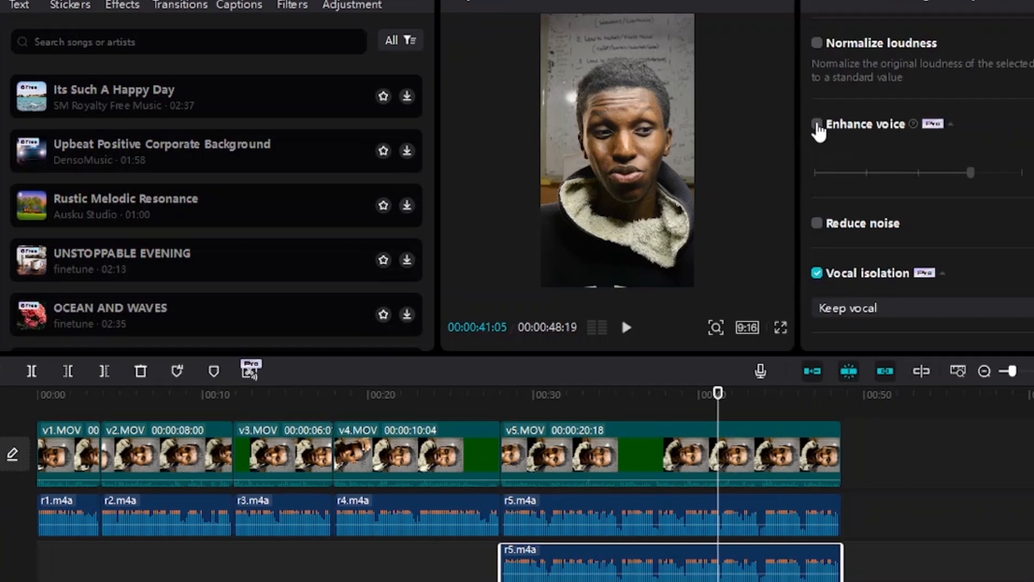
Try Enhance voice and turn it off again, and try Reduce noise on the lower r5.m4a clip
click(818, 127)
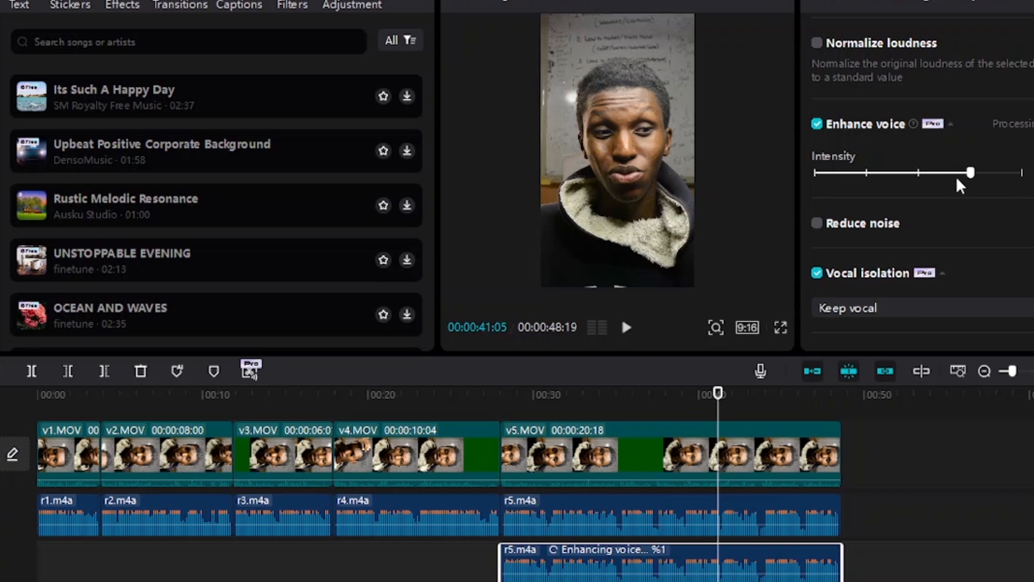
click(818, 123)
click(823, 224)
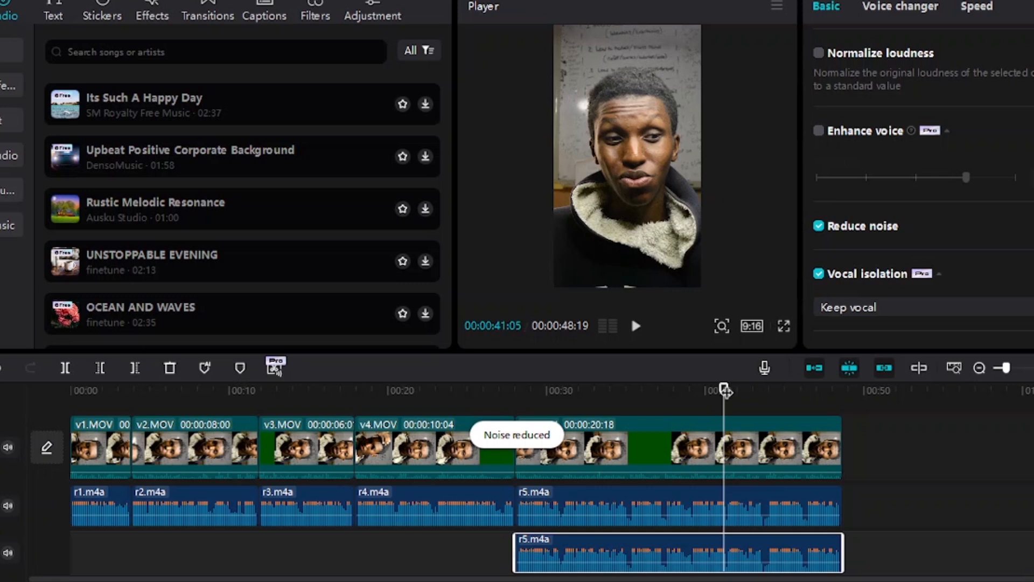
drag(725, 390, 724, 390)
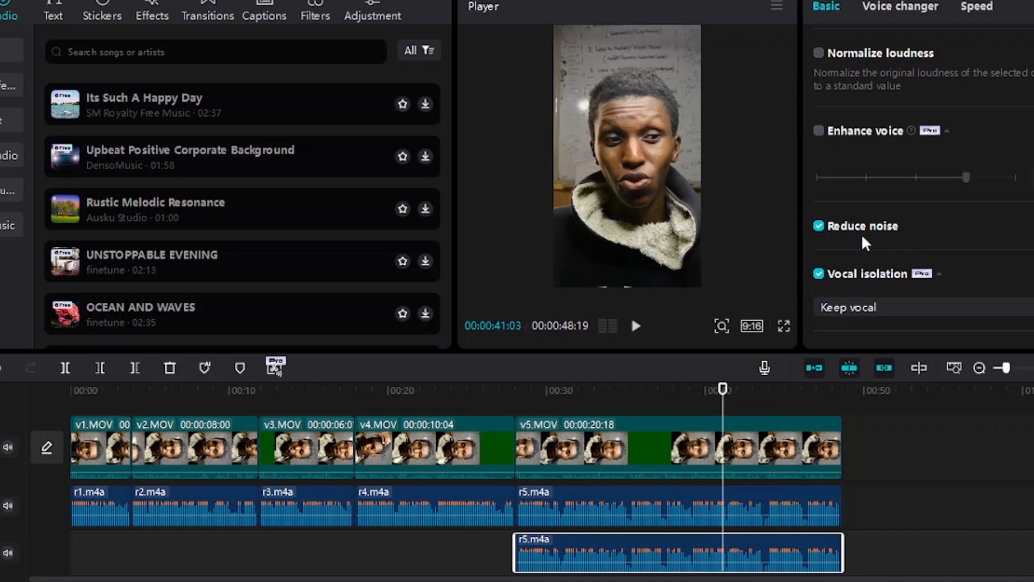
scroll(863, 237, down, 2)
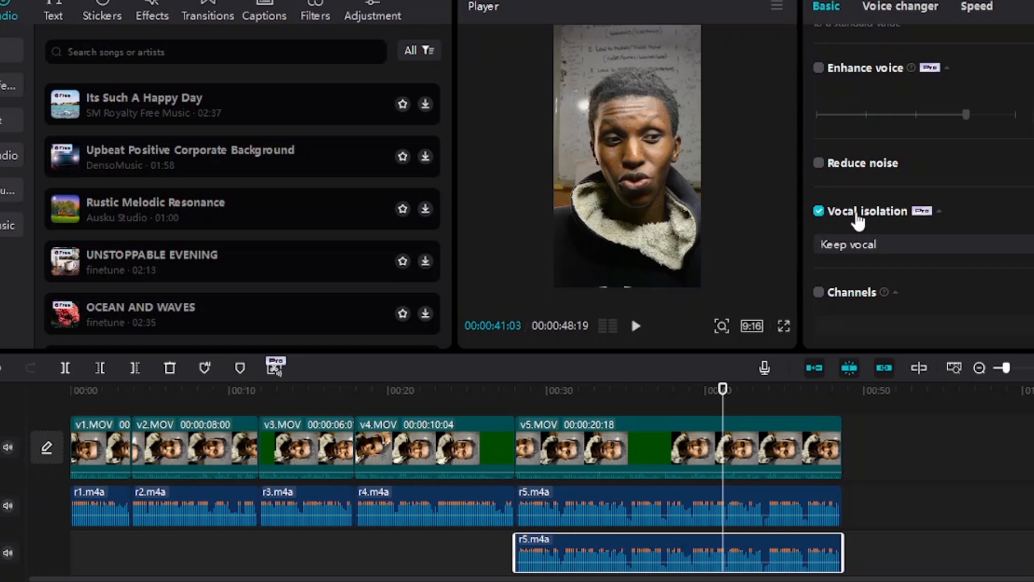
Leave vocal isolation on Keep vocal and turn off Reduce noise for the lower r5.m4a clip
click(1018, 245)
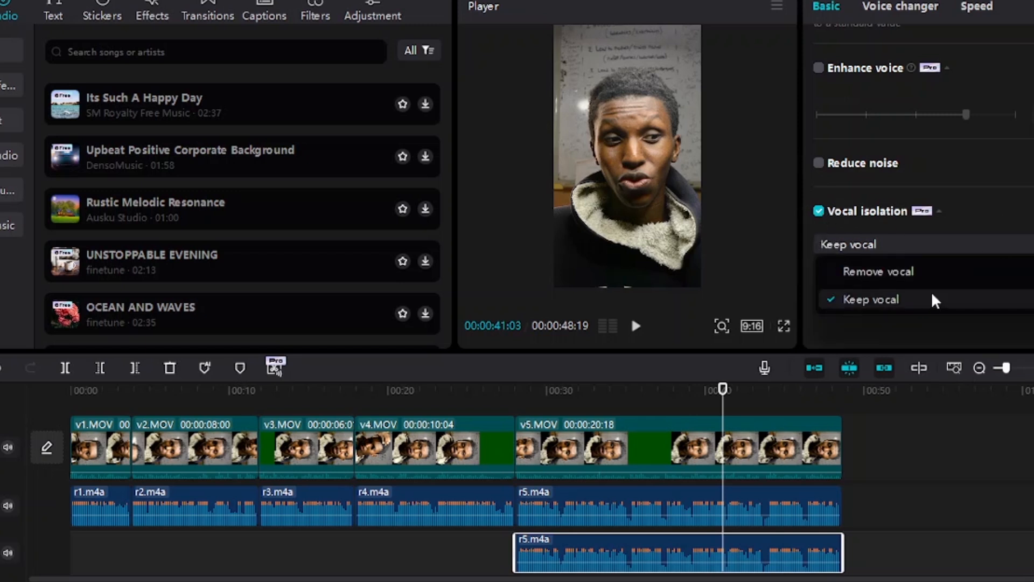
click(926, 293)
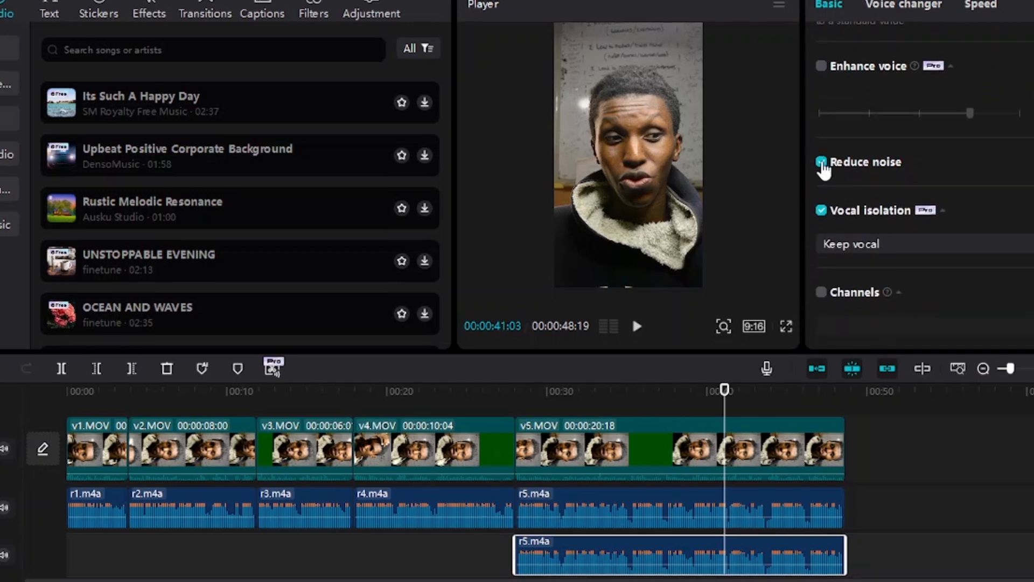
click(822, 164)
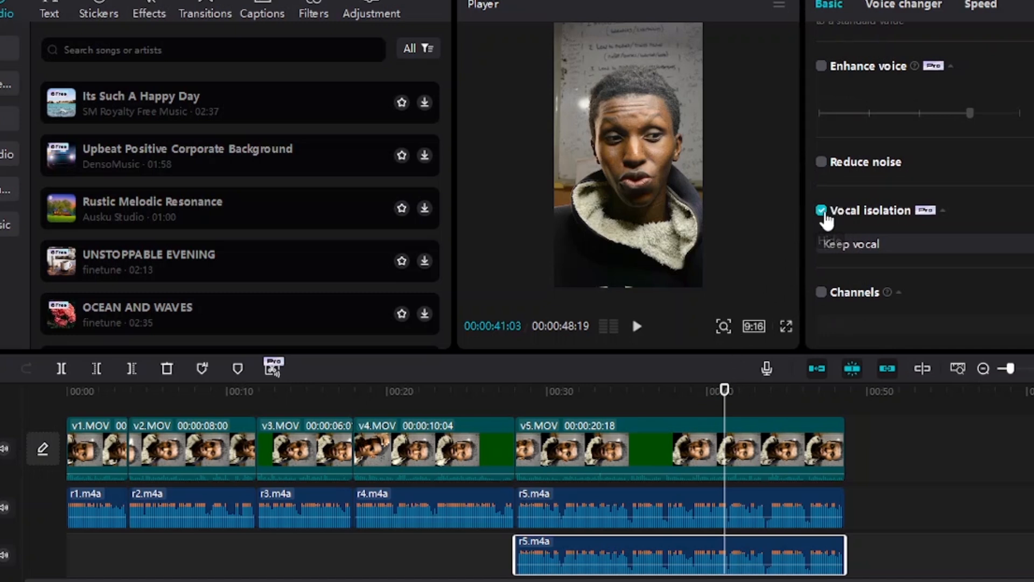
click(964, 244)
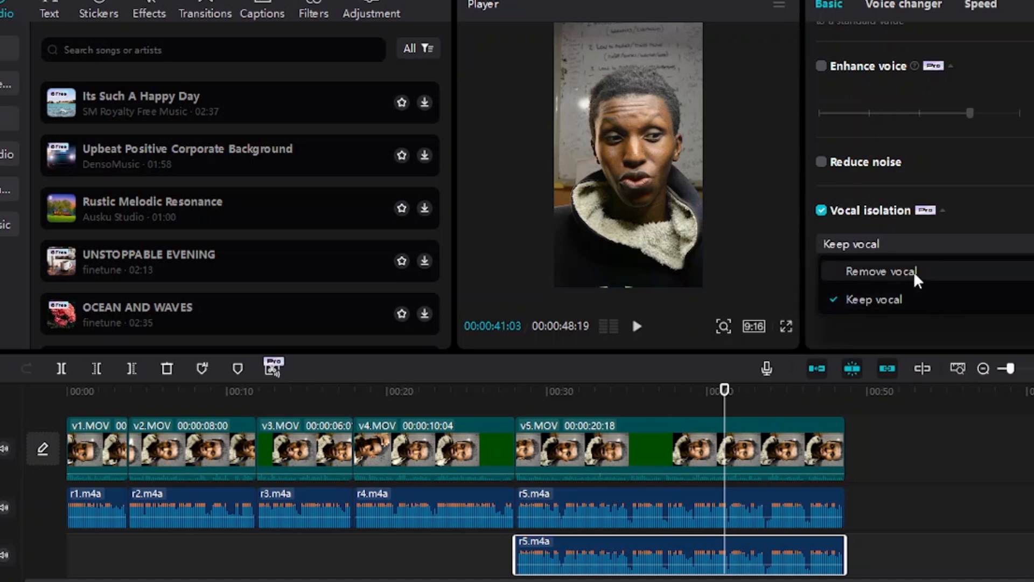
click(877, 222)
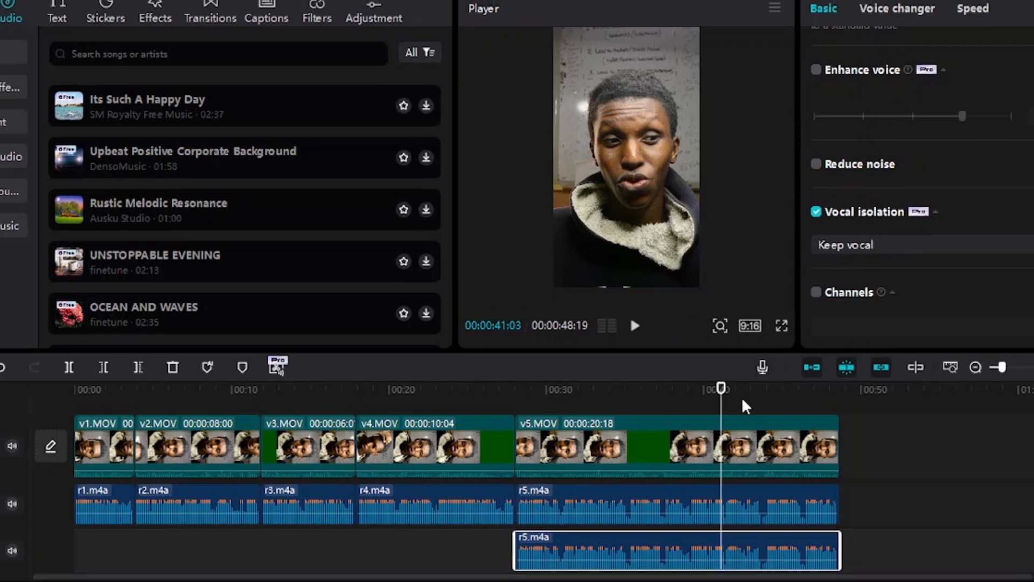
Compare playback around 31 s with vocal isolation on and off for the lower r5.m4a clip, and turn it back on
drag(722, 391, 570, 389)
click(635, 327)
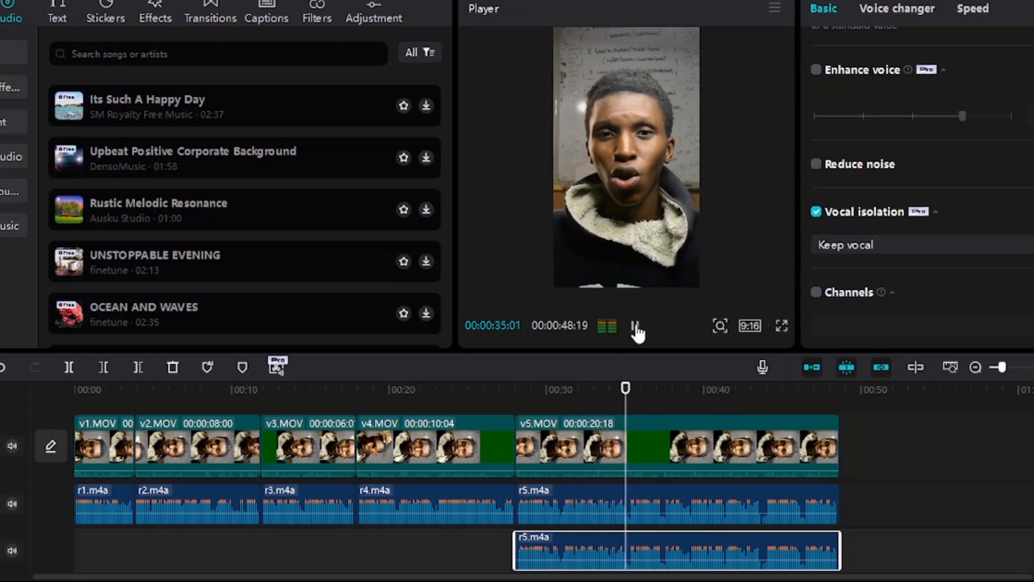
click(636, 326)
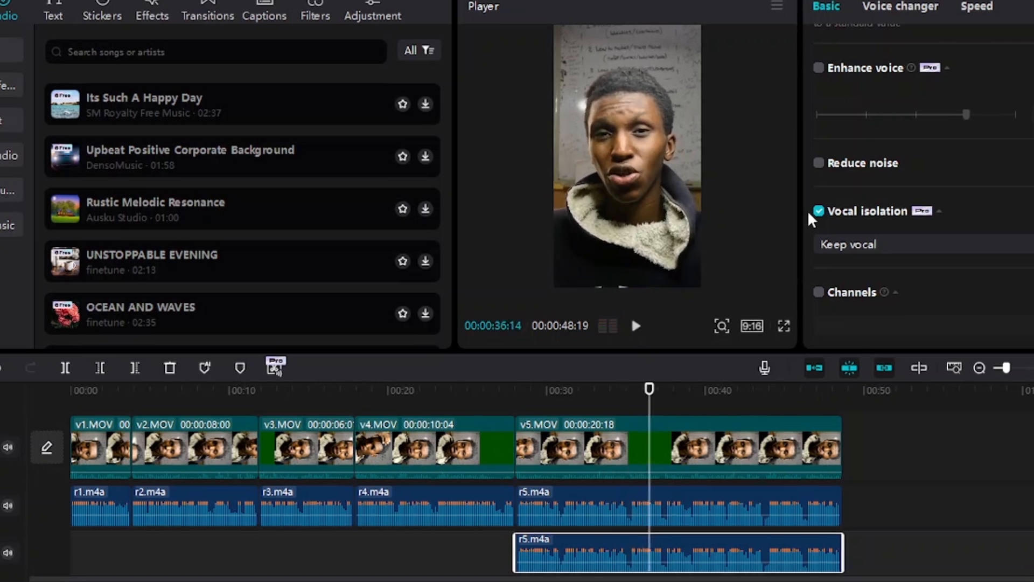
click(818, 211)
click(636, 326)
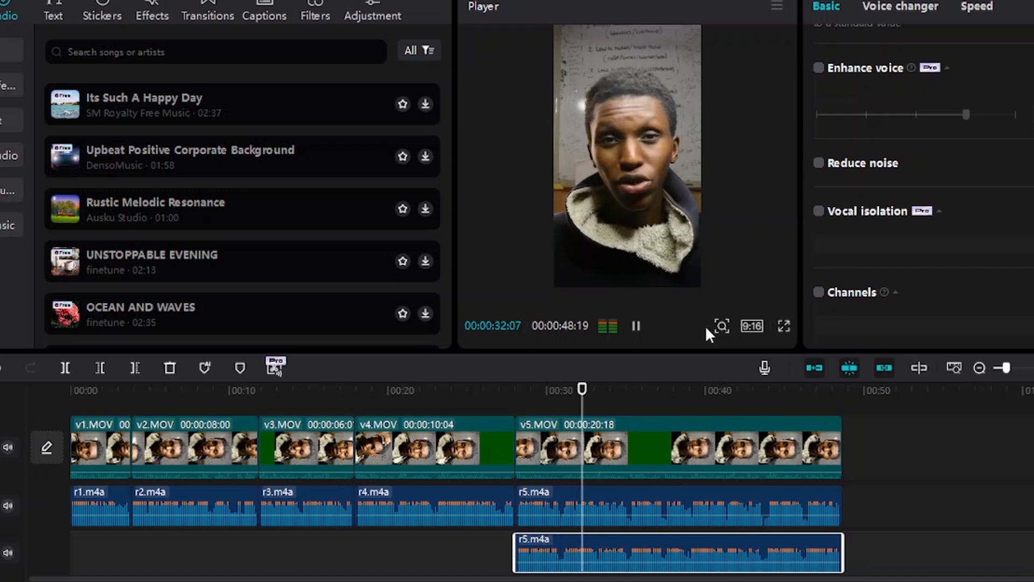
click(636, 326)
click(819, 211)
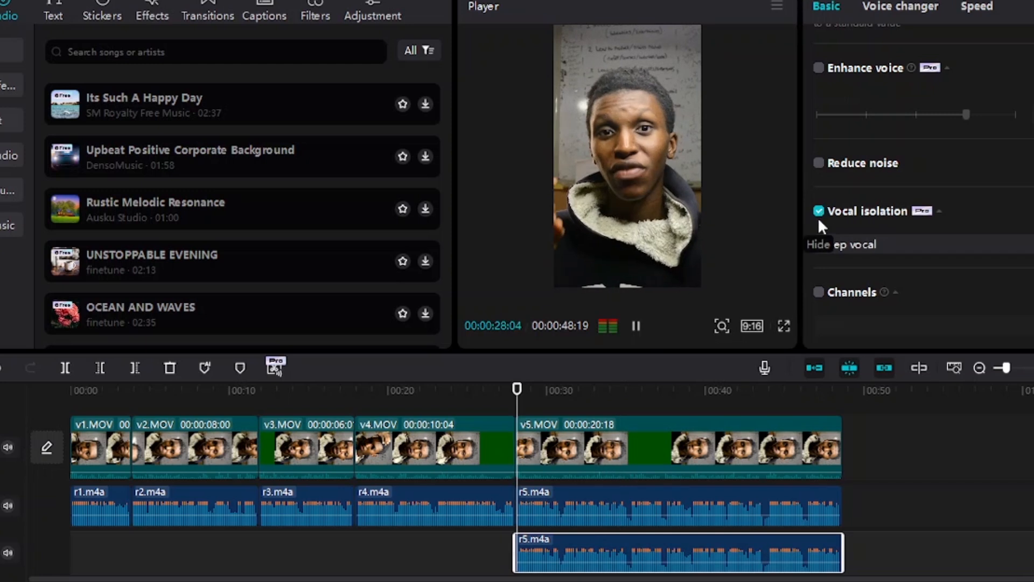
Check the Keep vocal and Remove vocal options, and play the start of the lower r5.m4a clip with vocal isolation on
click(905, 244)
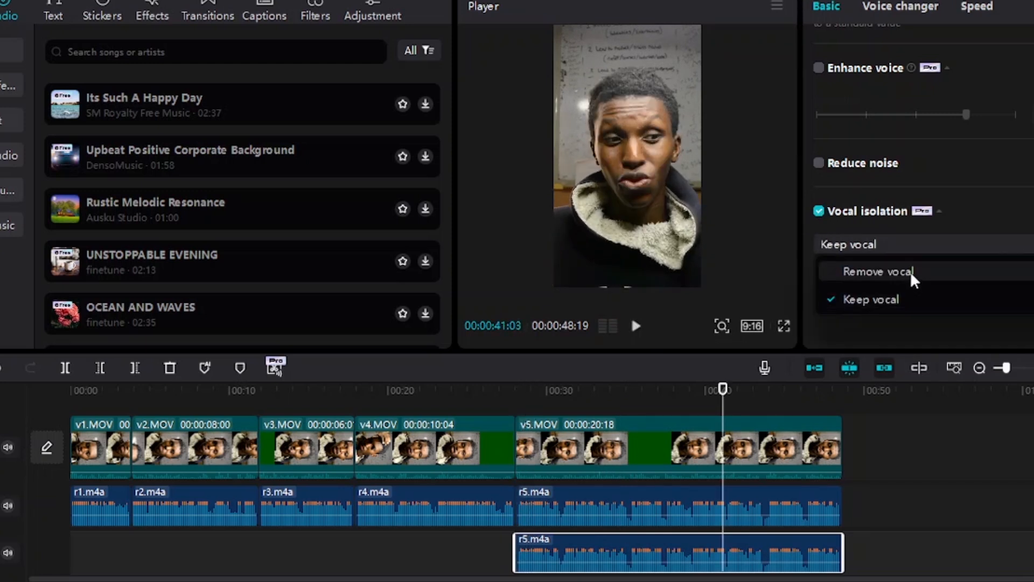
click(875, 227)
drag(723, 389, 566, 389)
click(636, 325)
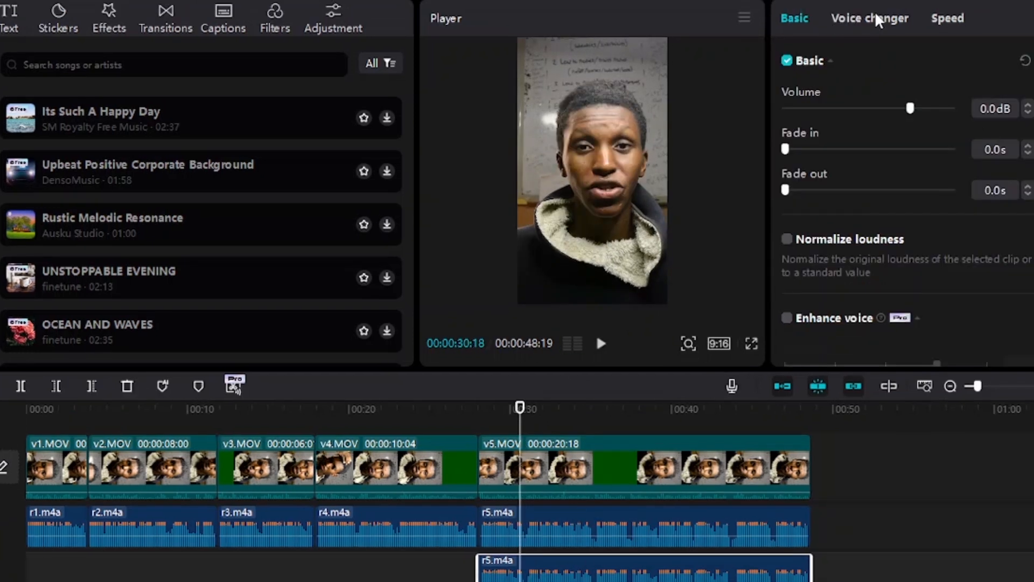
Look through the voice changer's voice filters and the speed settings for the lower r5.m4a clip
click(877, 21)
scroll(909, 155, down, 1)
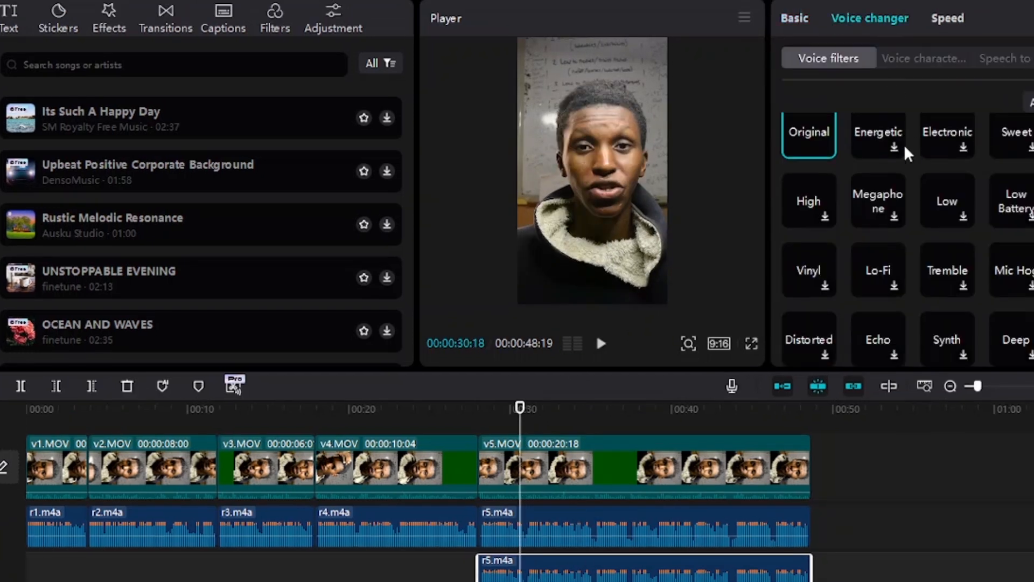
scroll(922, 189, up, 1)
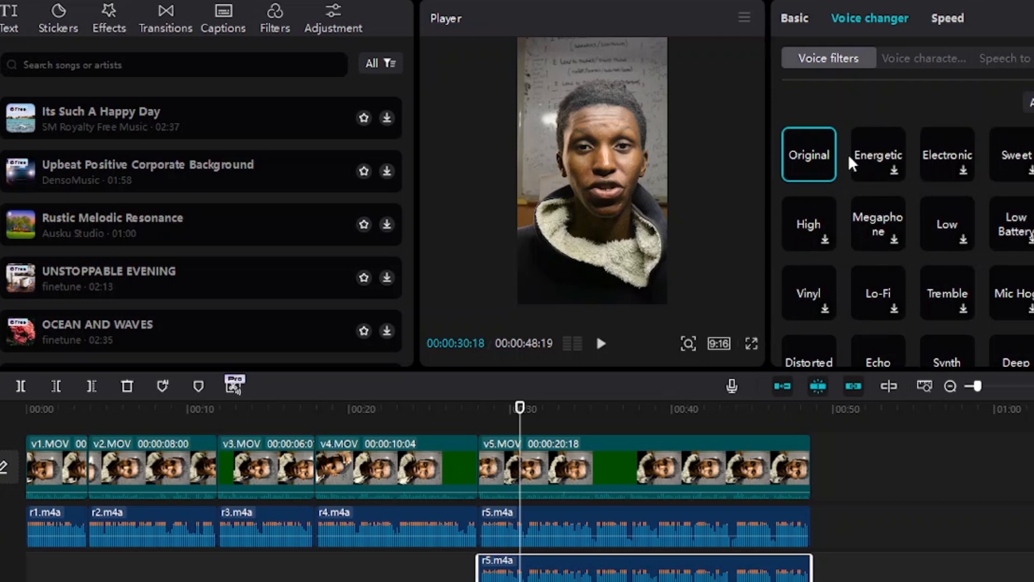
click(949, 20)
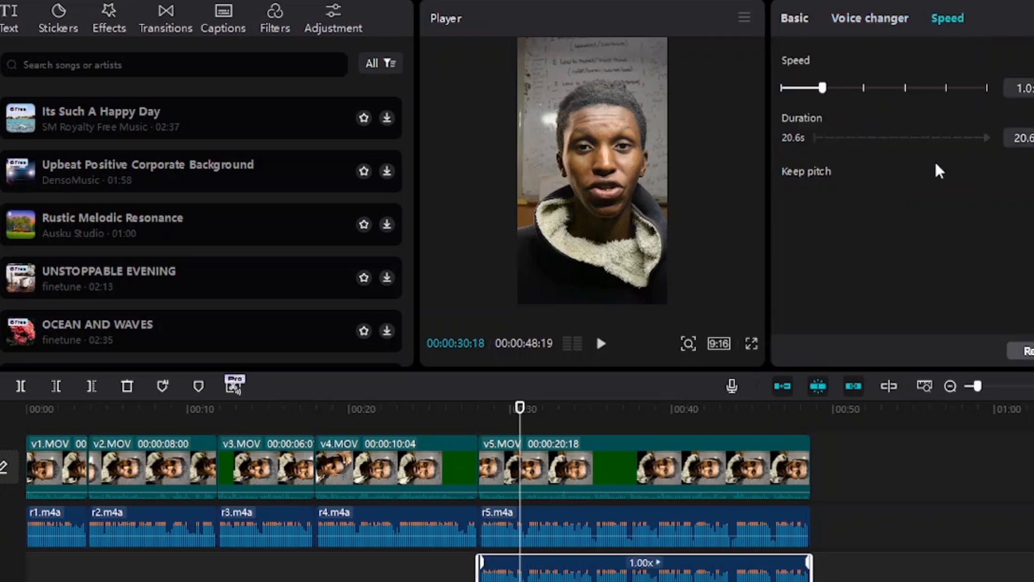
Look through the voice characters, speech conversion and voice filters for the lower r5.m4a clip, and return to its basic settings
click(877, 25)
click(918, 59)
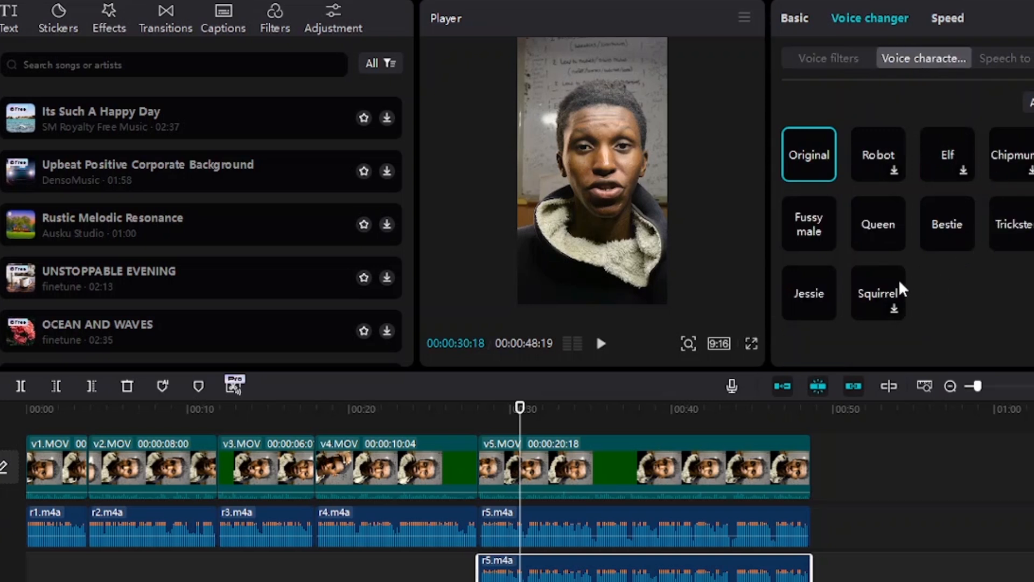
click(1000, 59)
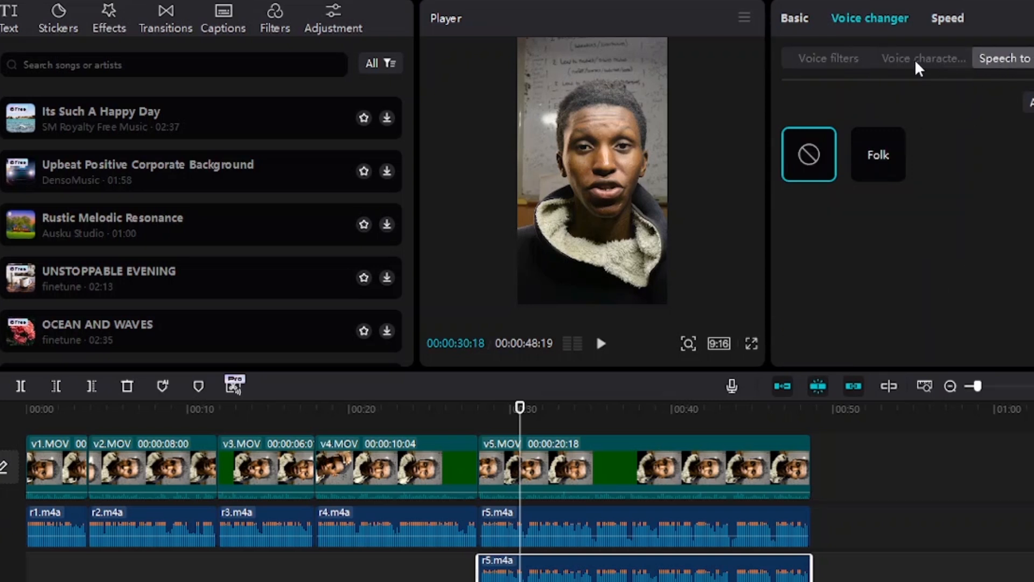
click(819, 63)
click(804, 27)
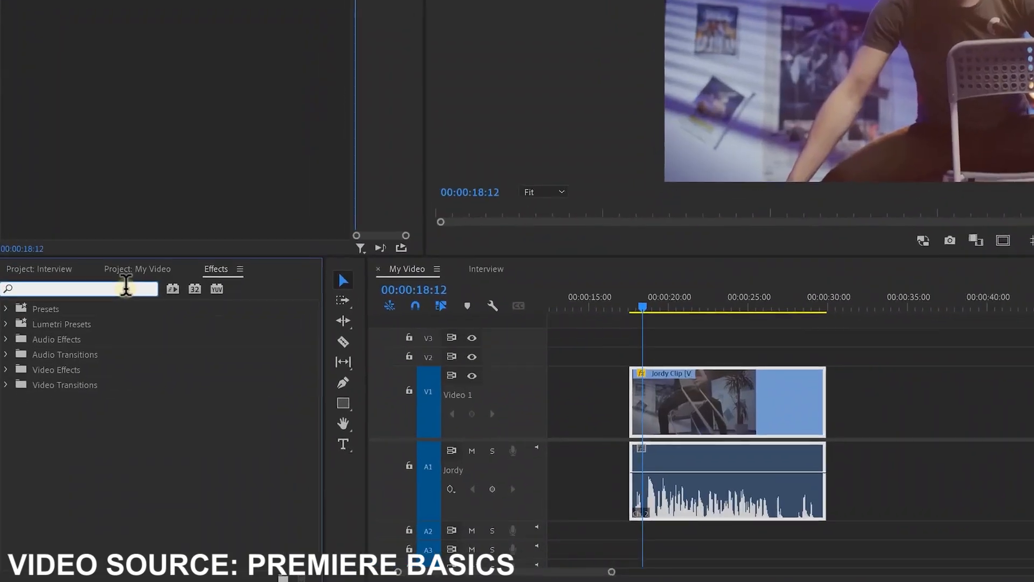
In Premiere Pro, find the Parametric Equalizer, apply it to the Jordy clip's audio, and adjust the gain of band 2
text(EQ)
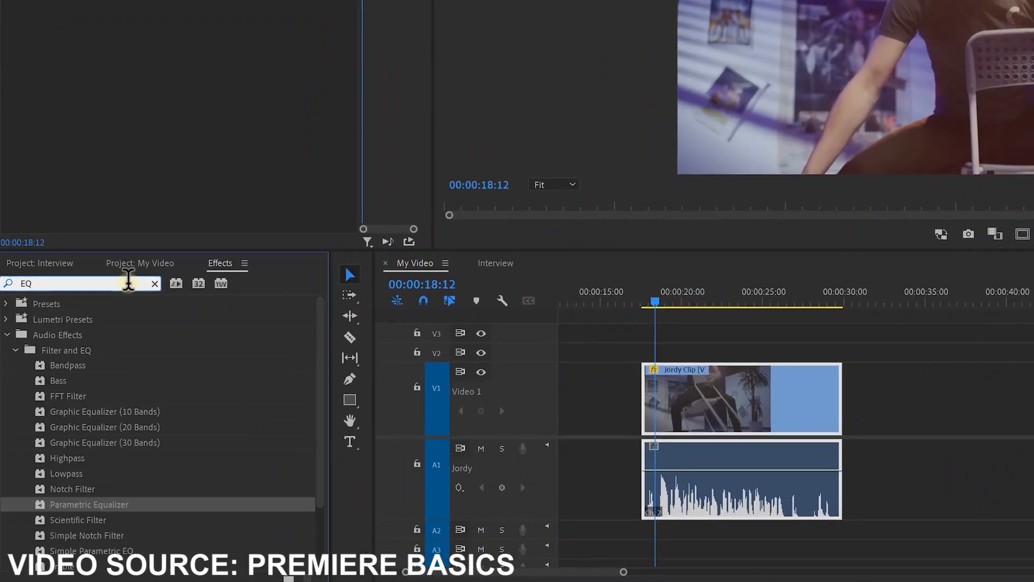
drag(99, 507, 508, 487)
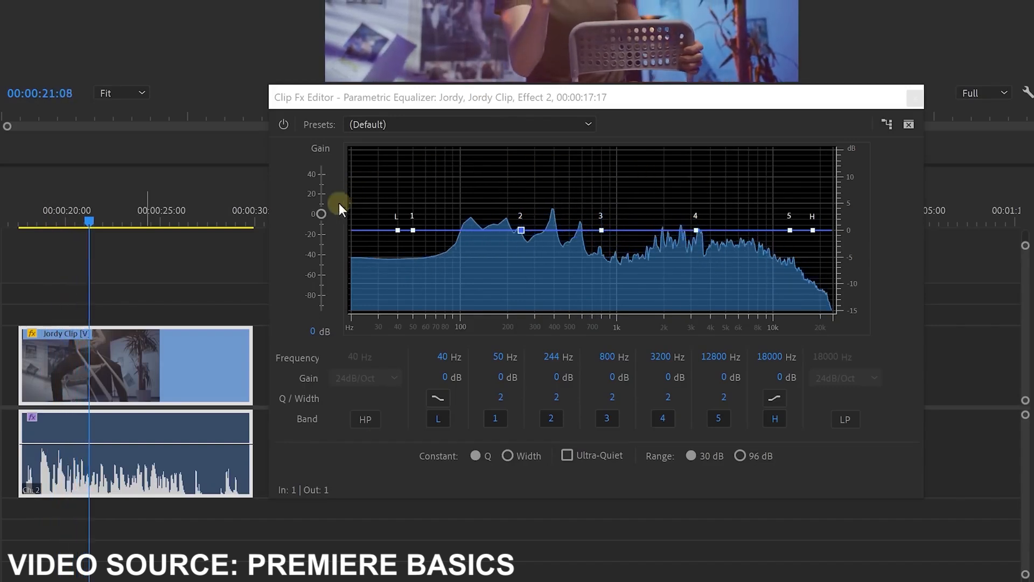
click(525, 234)
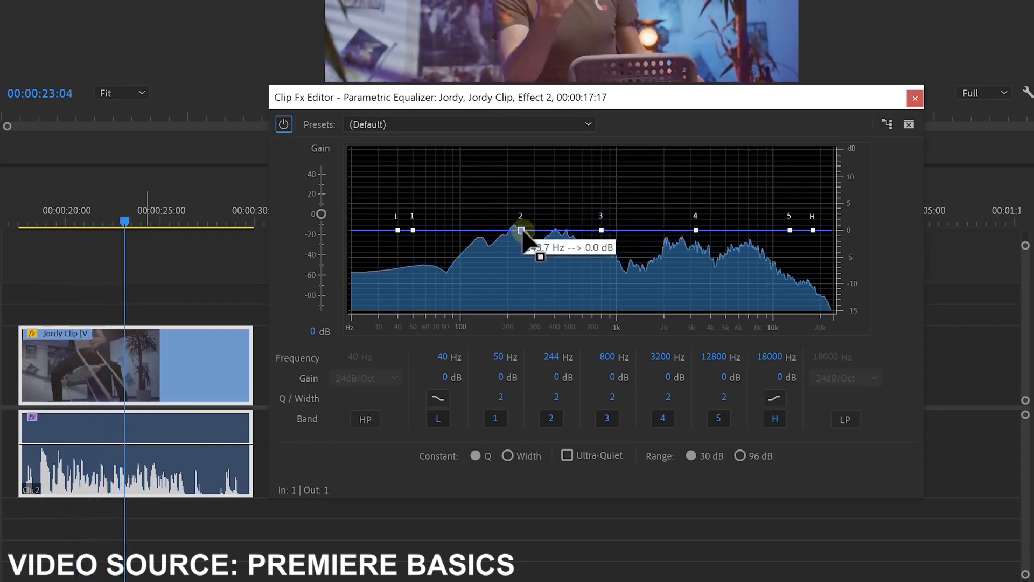
drag(525, 250, 527, 204)
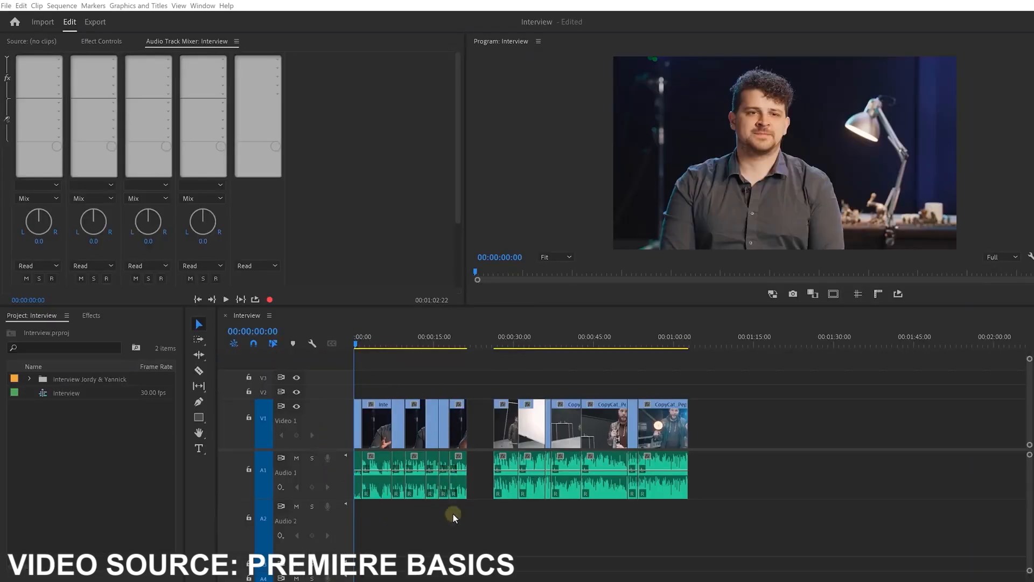
Select audio clips in the second group on track A1 of the Interview sequence
drag(700, 520, 587, 499)
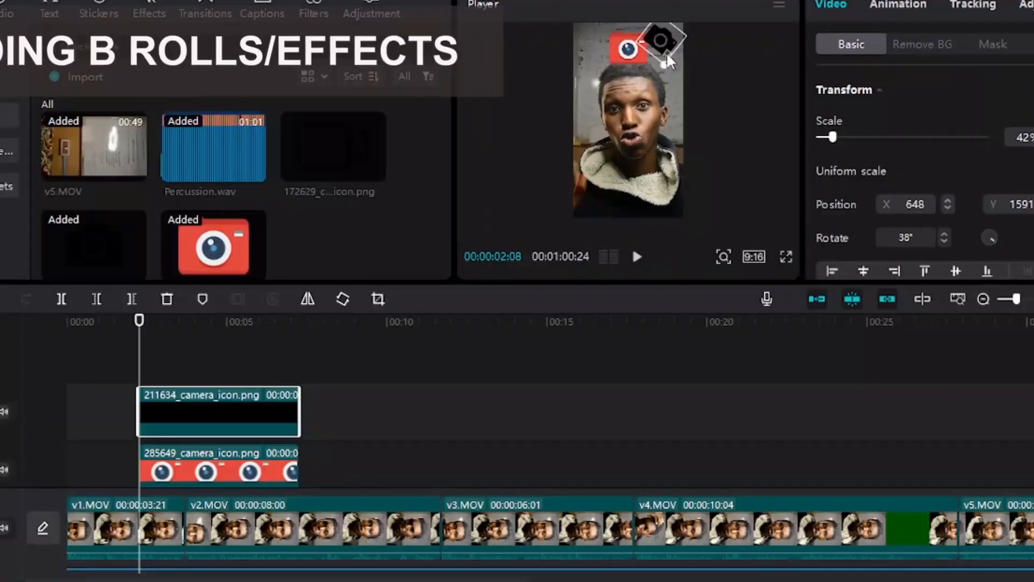
In CapCut, adjust the rotation of the black camera icon overlay beside the red camera icon
drag(670, 60, 668, 44)
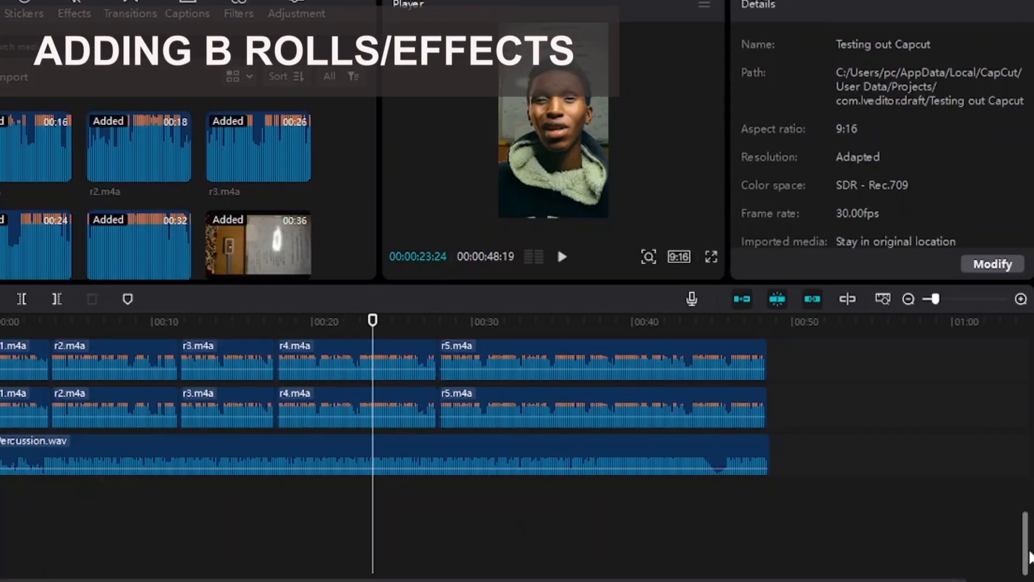
Preview the 11-second dark textured video in the media library and place it on a track above v4.MOV
drag(1029, 555, 1031, 430)
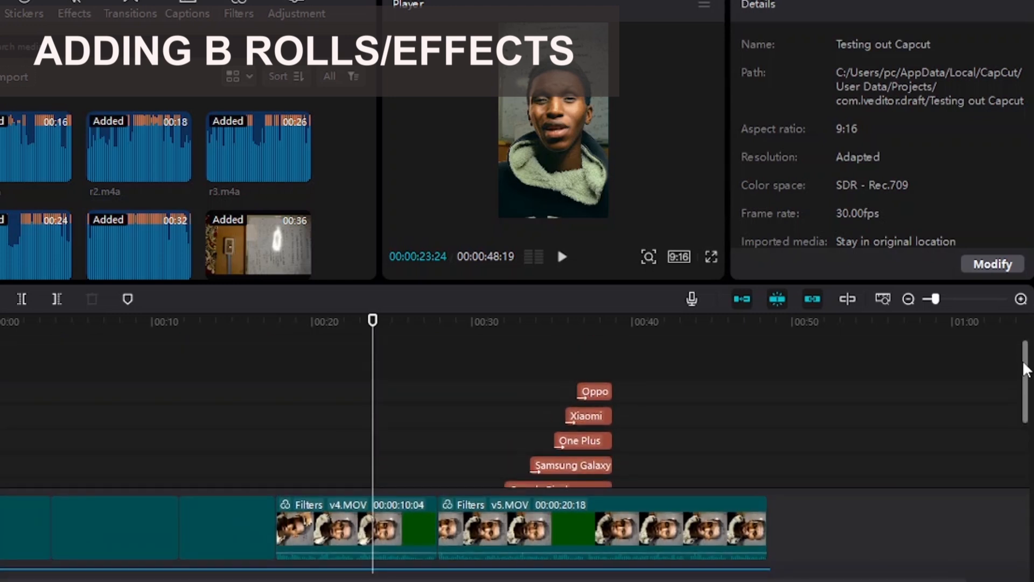
drag(1026, 368, 1028, 411)
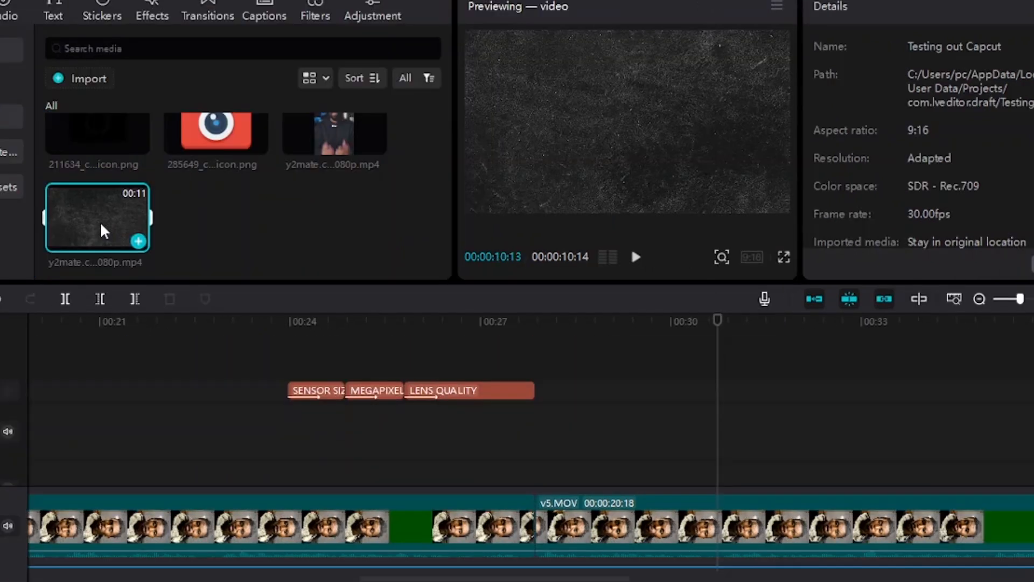
click(101, 224)
key(space)
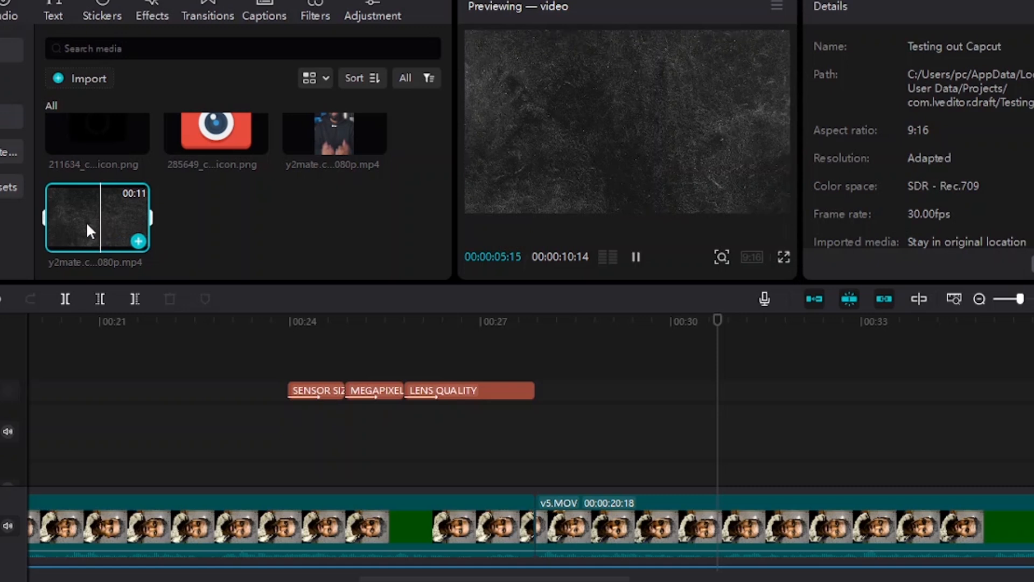
key(space)
drag(151, 214, 231, 446)
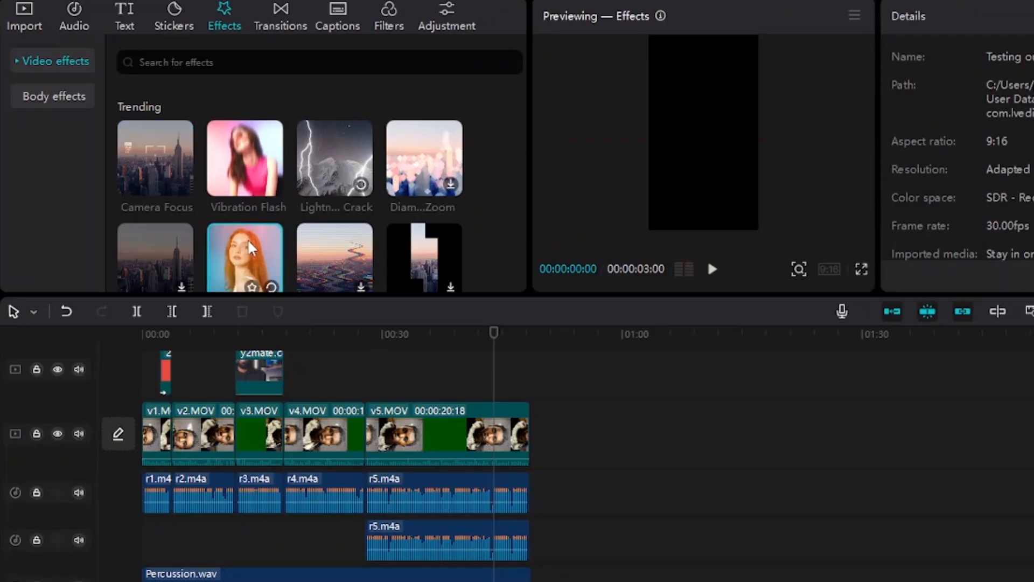
Look through the trending video effects and preview the Camera Focus effect
scroll(264, 237, down, 2)
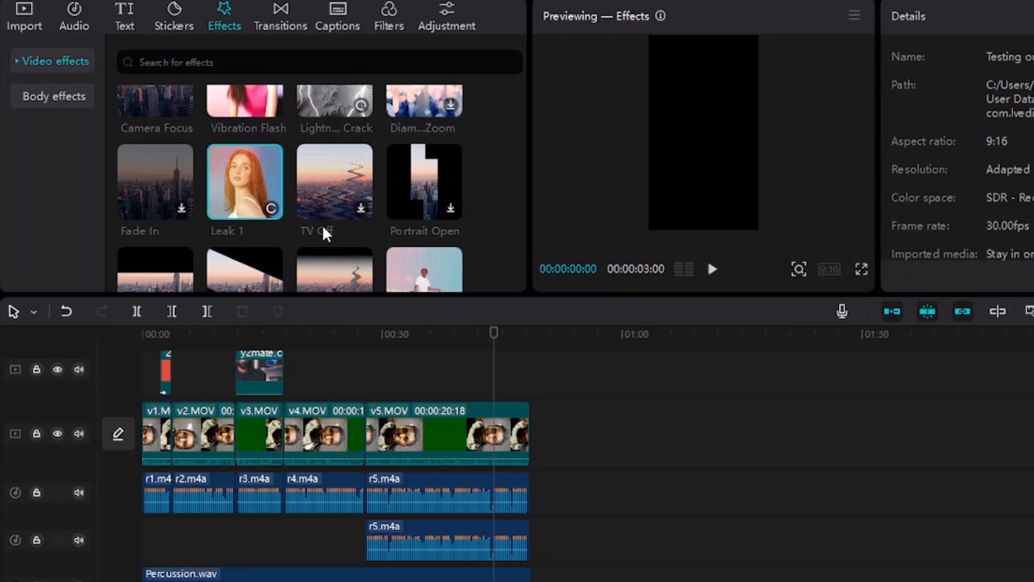
scroll(319, 230, up, 2)
click(155, 140)
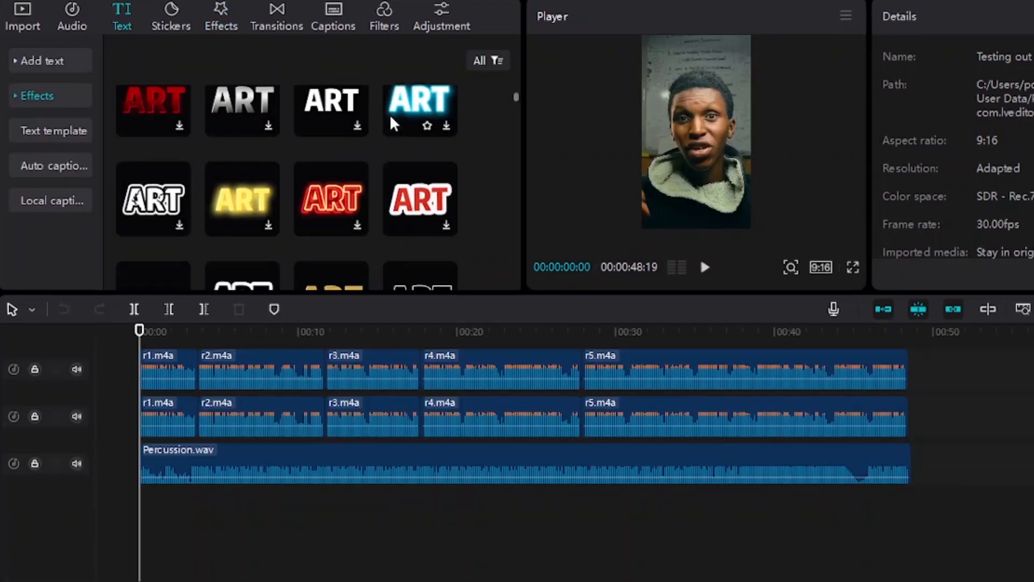
Look through the available text effect styles in the text library
scroll(429, 173, down, 5)
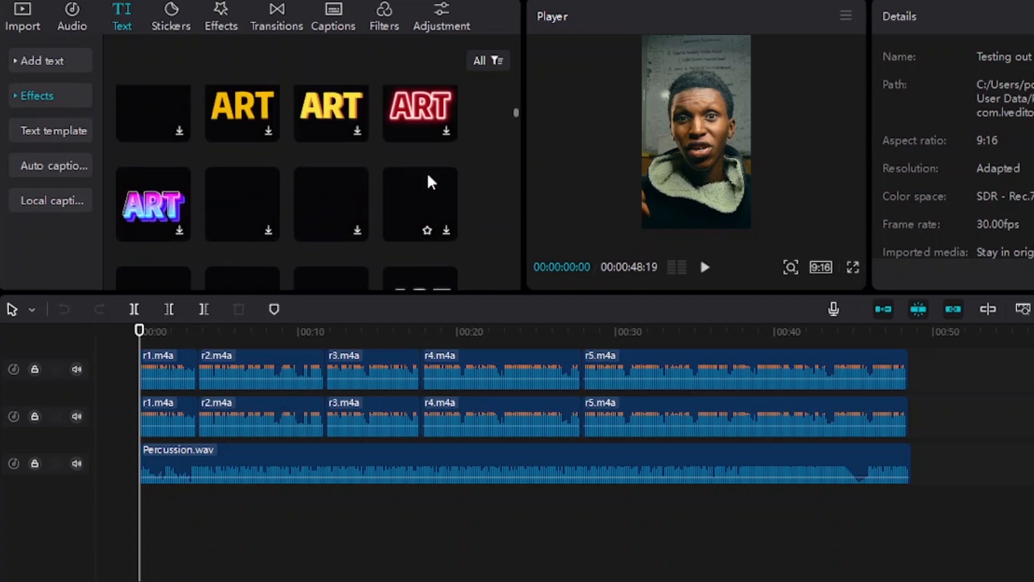
scroll(430, 185, down, 5)
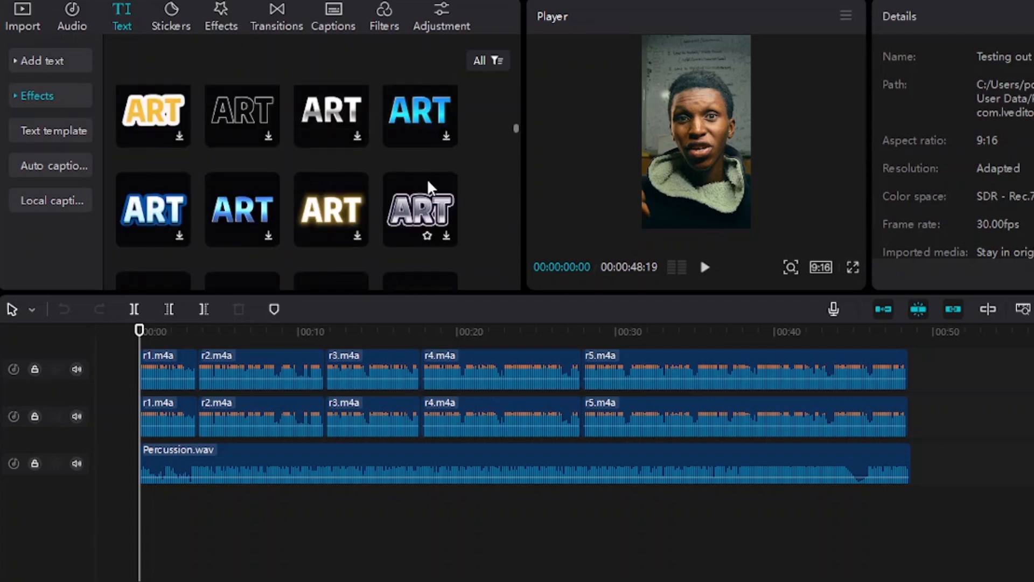
scroll(429, 188, down, 4)
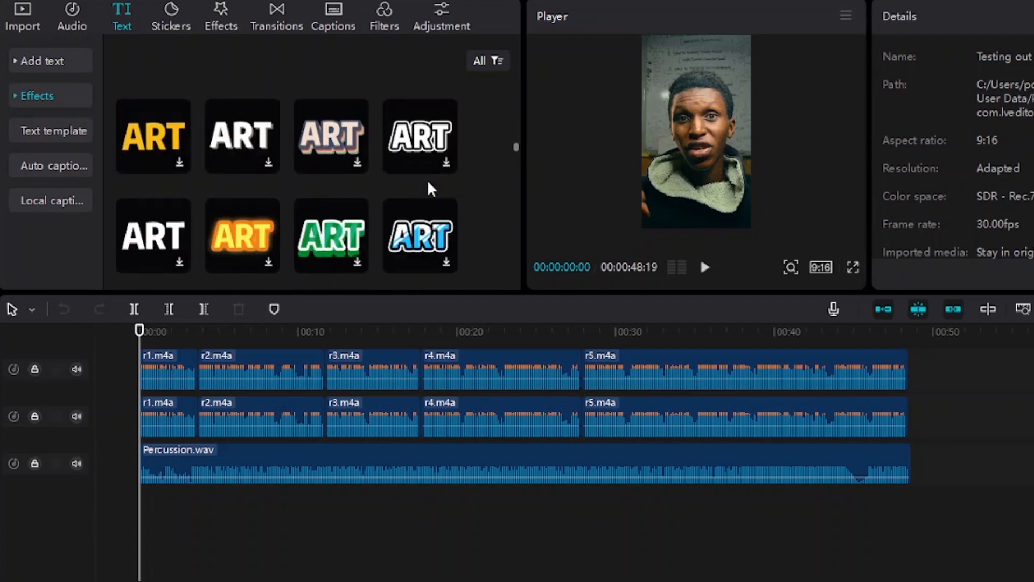
scroll(430, 188, down, 5)
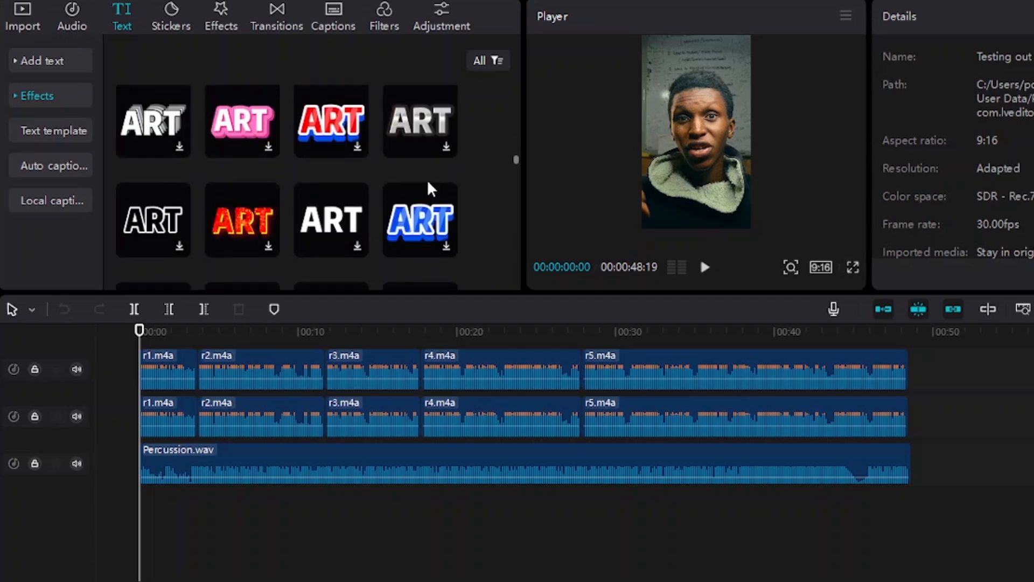
scroll(429, 186, down, 5)
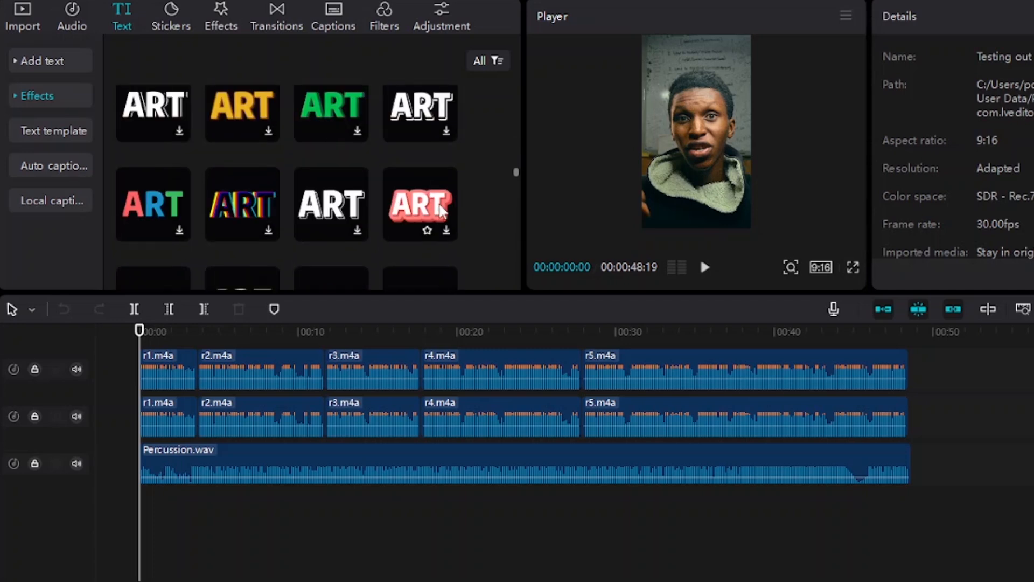
scroll(460, 220, down, 5)
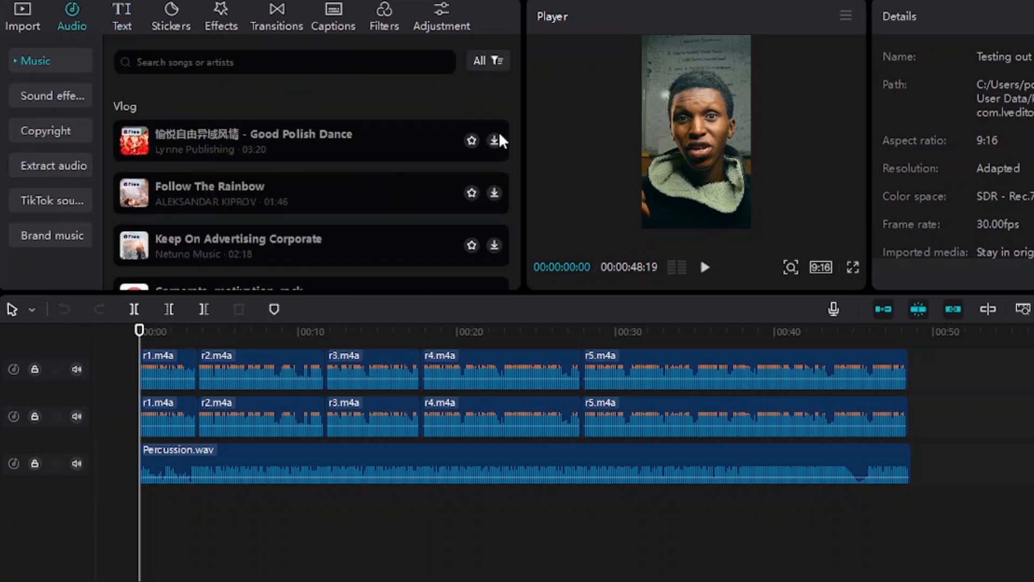
Look through the Vlog music tracks in the audio library
scroll(452, 122, down, 6)
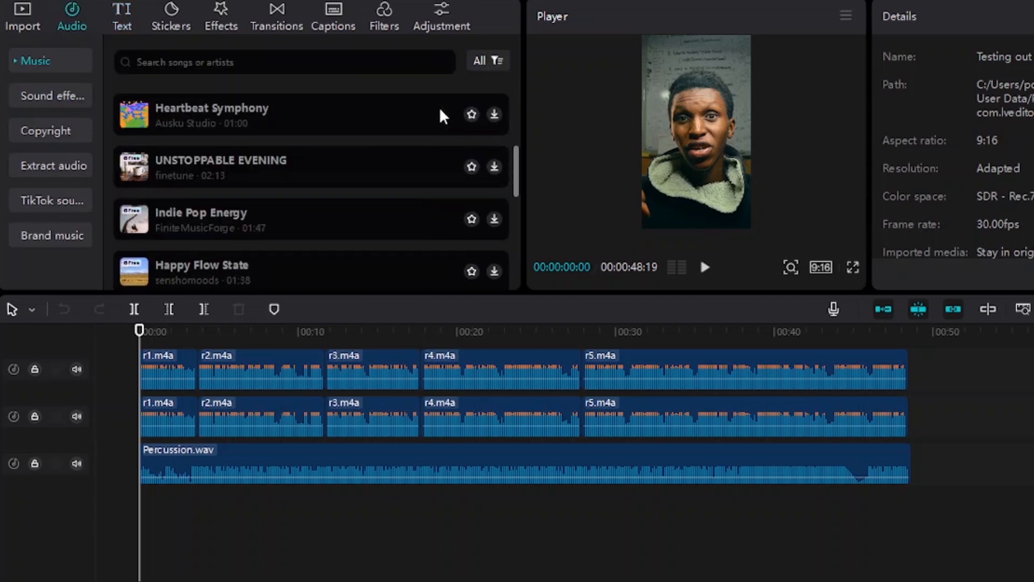
scroll(442, 116, down, 6)
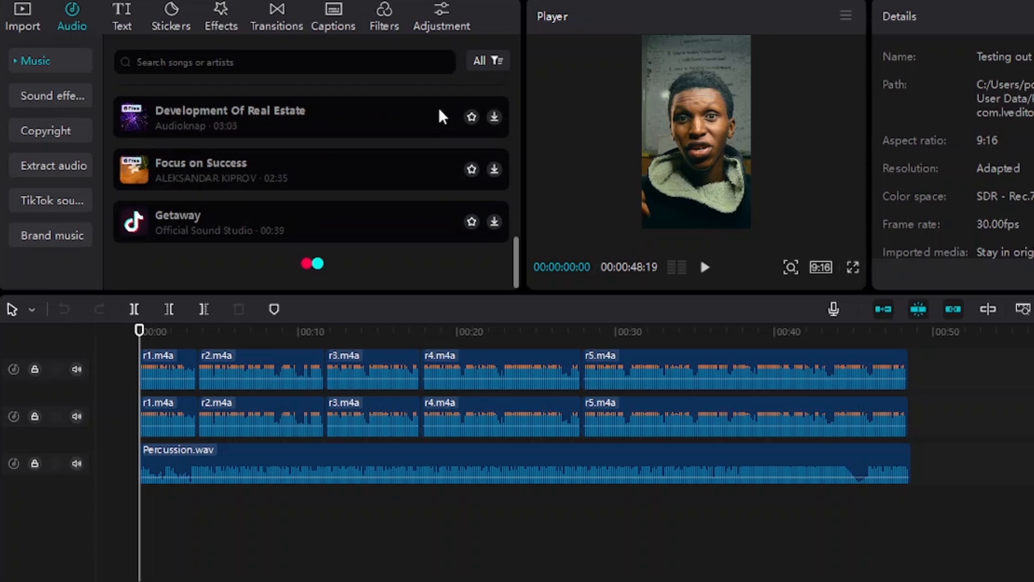
scroll(442, 115, down, 3)
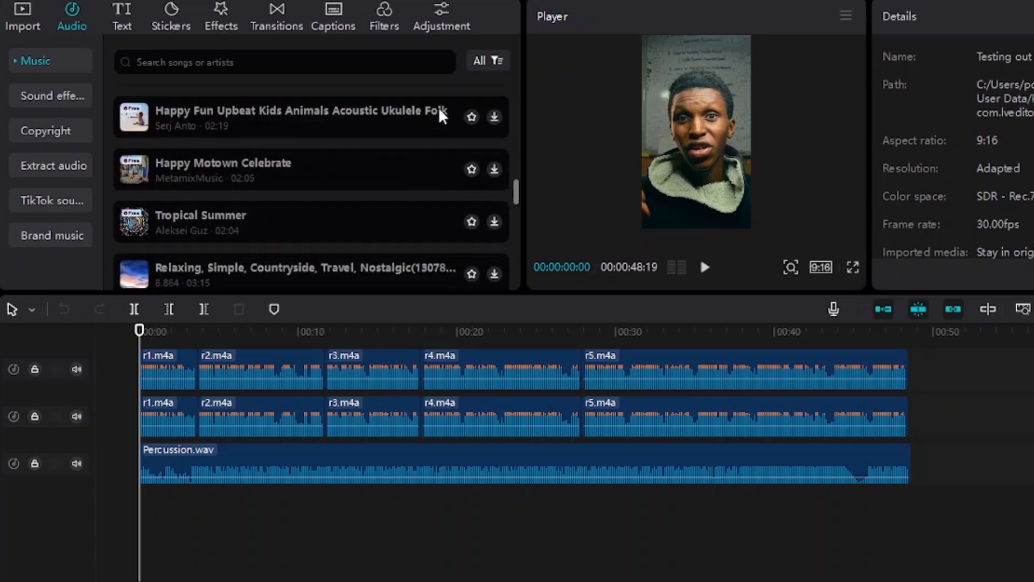
scroll(441, 116, up, 3)
scroll(441, 116, down, 5)
scroll(442, 116, down, 8)
scroll(441, 116, down, 5)
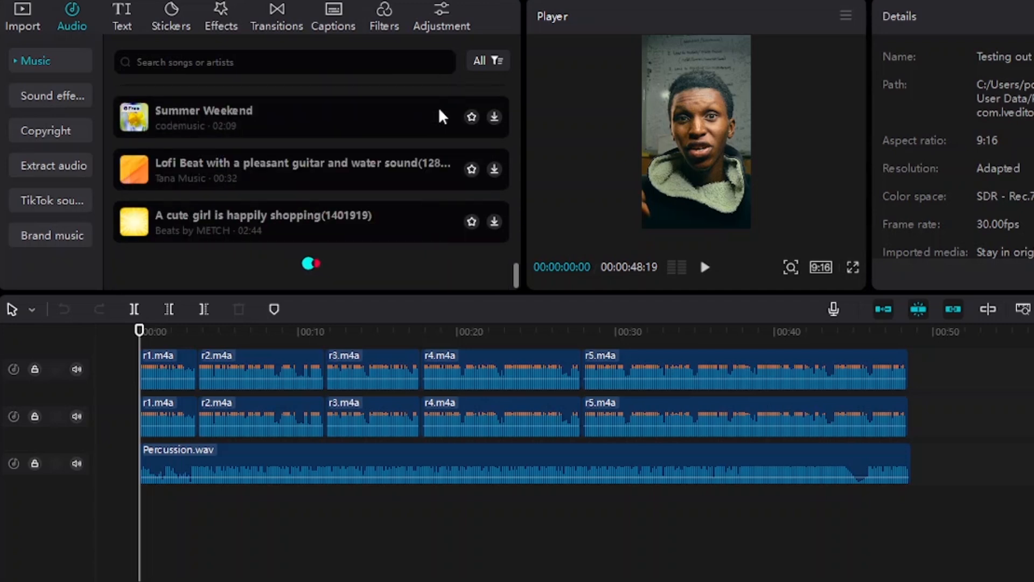
scroll(442, 116, down, 6)
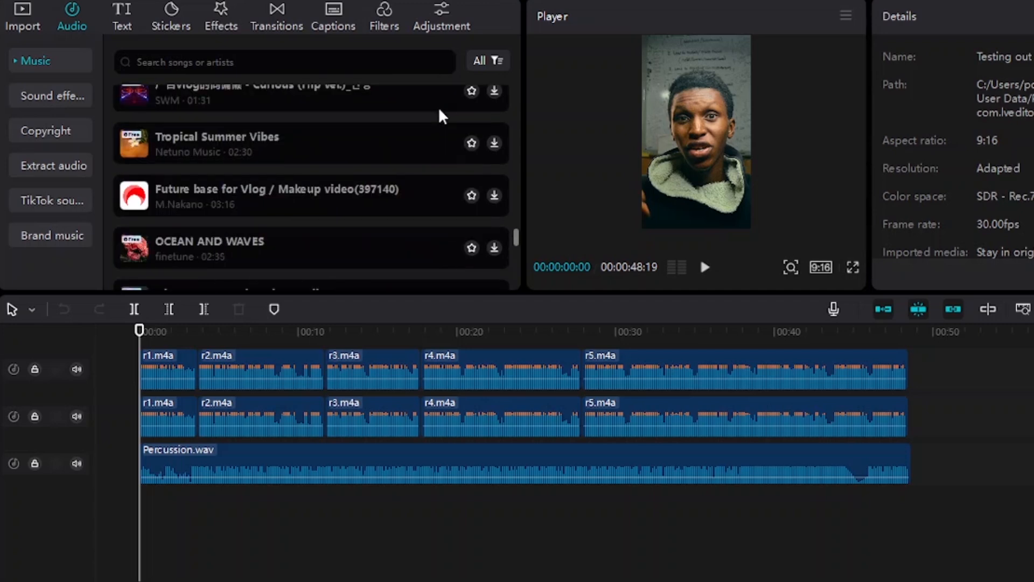
scroll(442, 116, down, 4)
scroll(442, 116, down, 3)
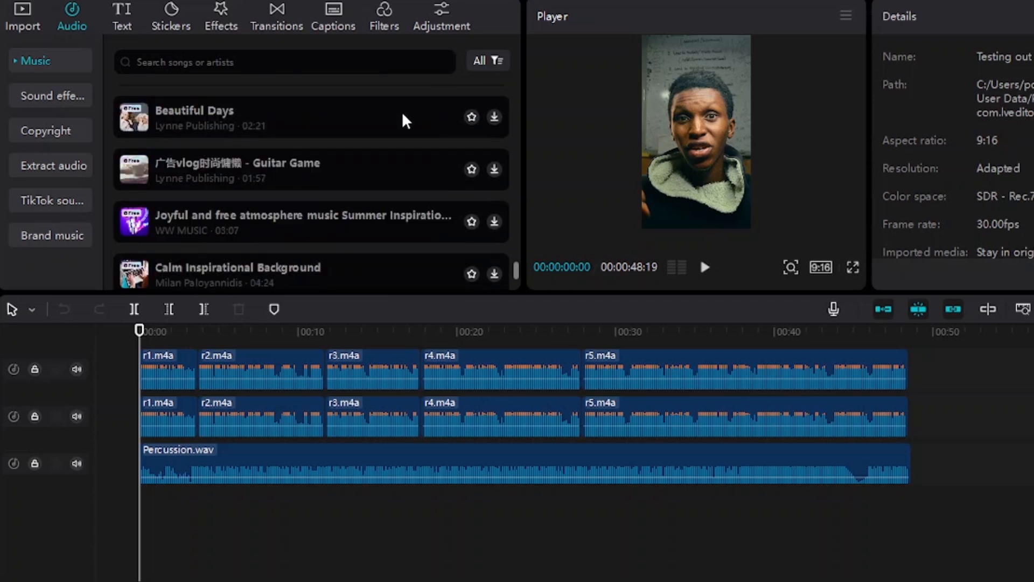
Look through the trending sound effects in the audio library
click(64, 101)
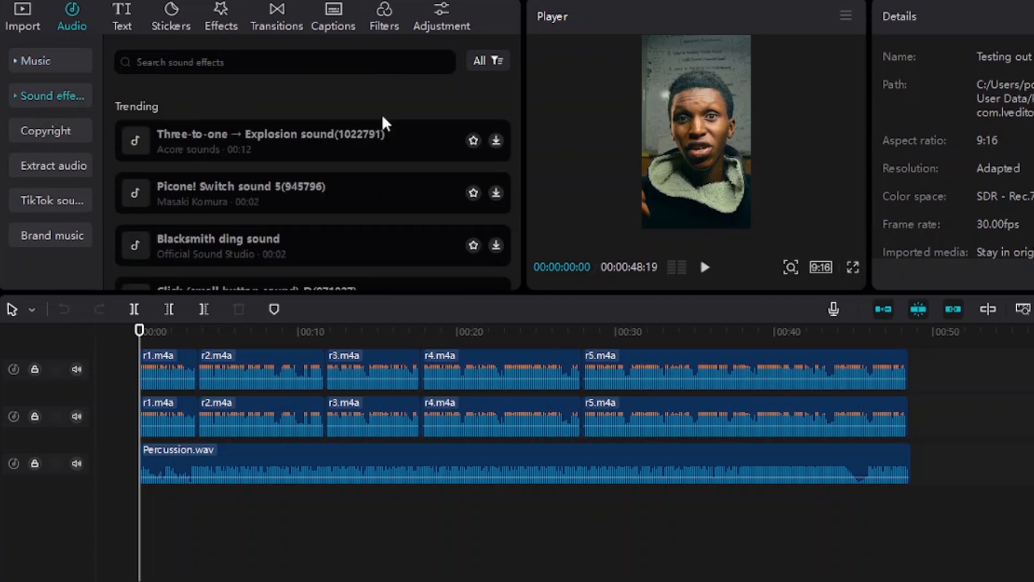
scroll(395, 122, down, 5)
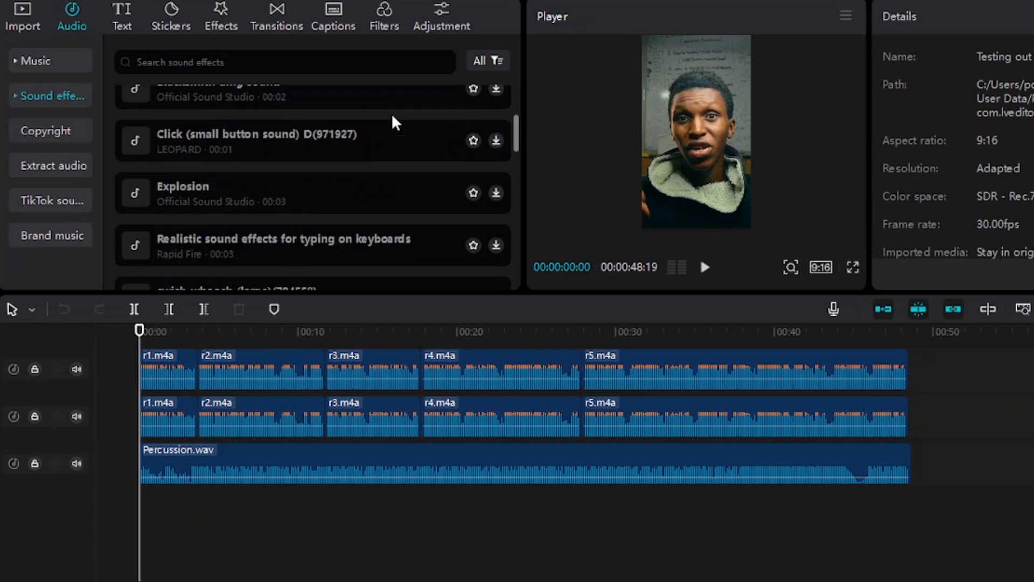
scroll(395, 122, down, 10)
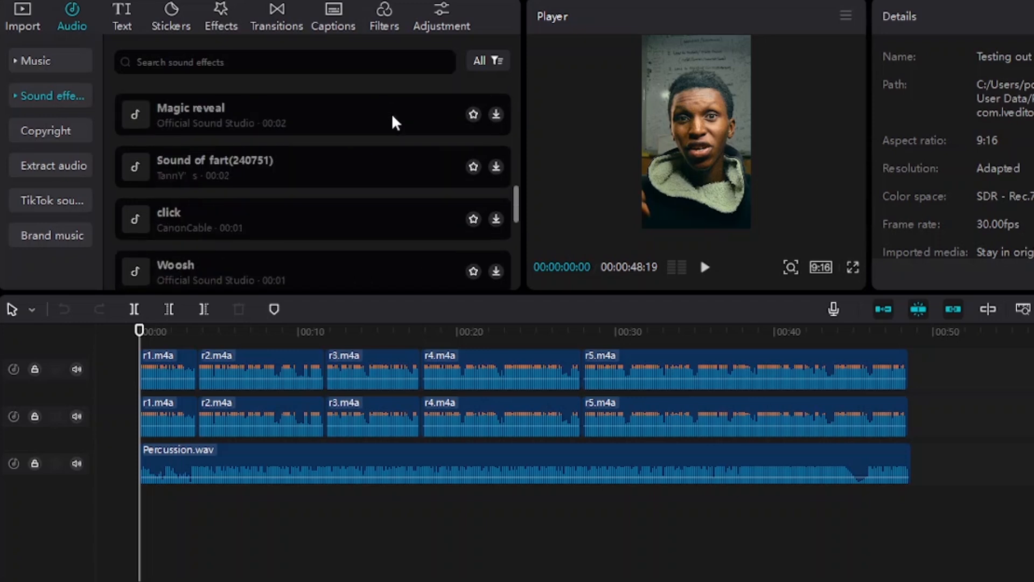
scroll(395, 123, down, 2)
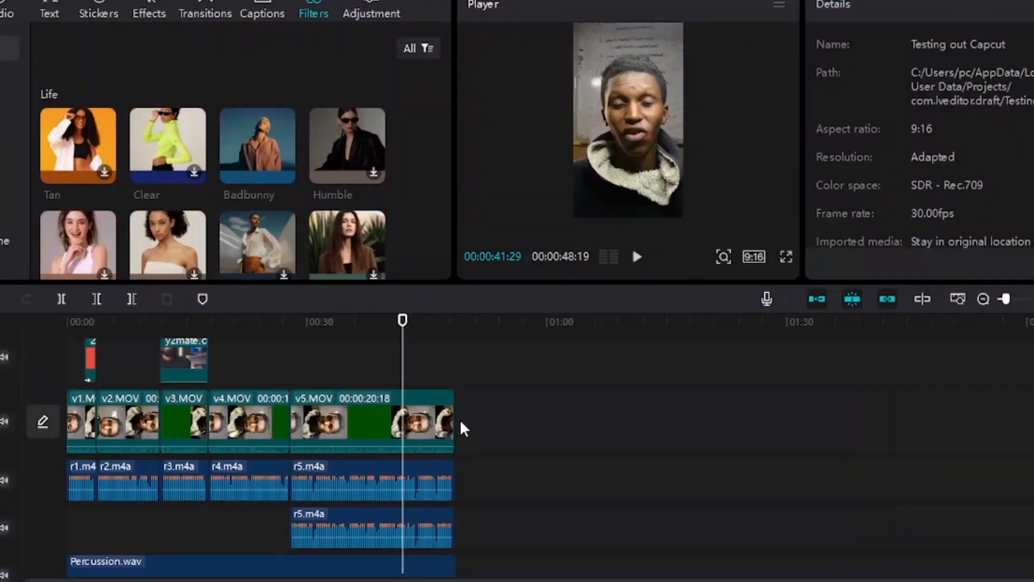
Preview the Badbunny filter on the video and try to apply it to the v5.MOV clip
click(268, 149)
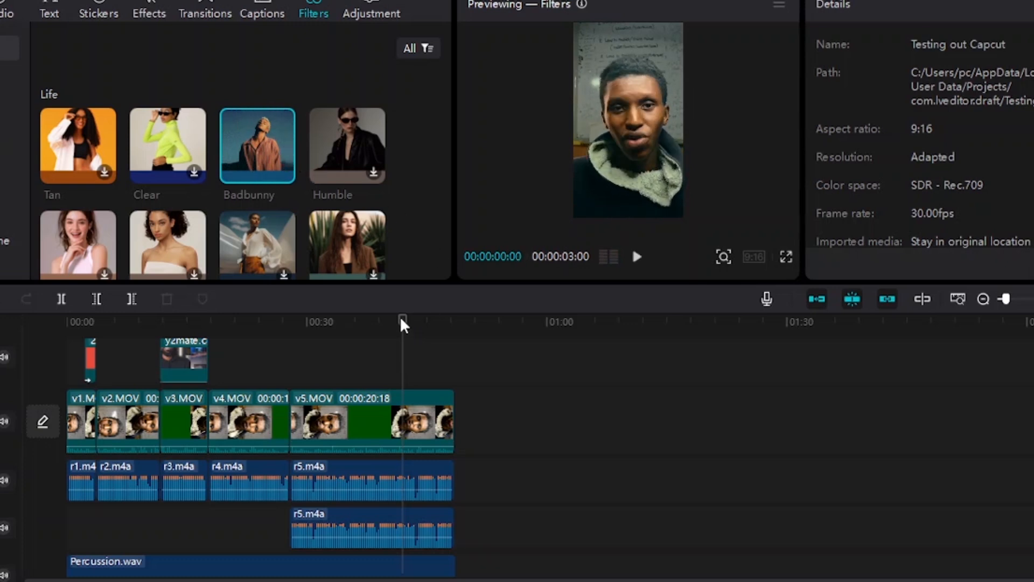
drag(402, 323, 382, 323)
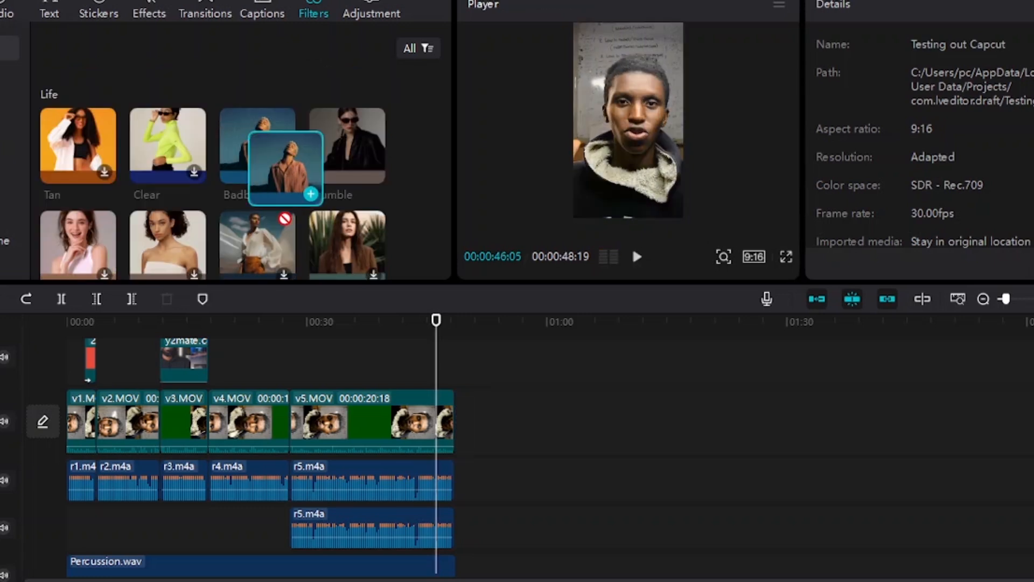
drag(285, 167, 377, 427)
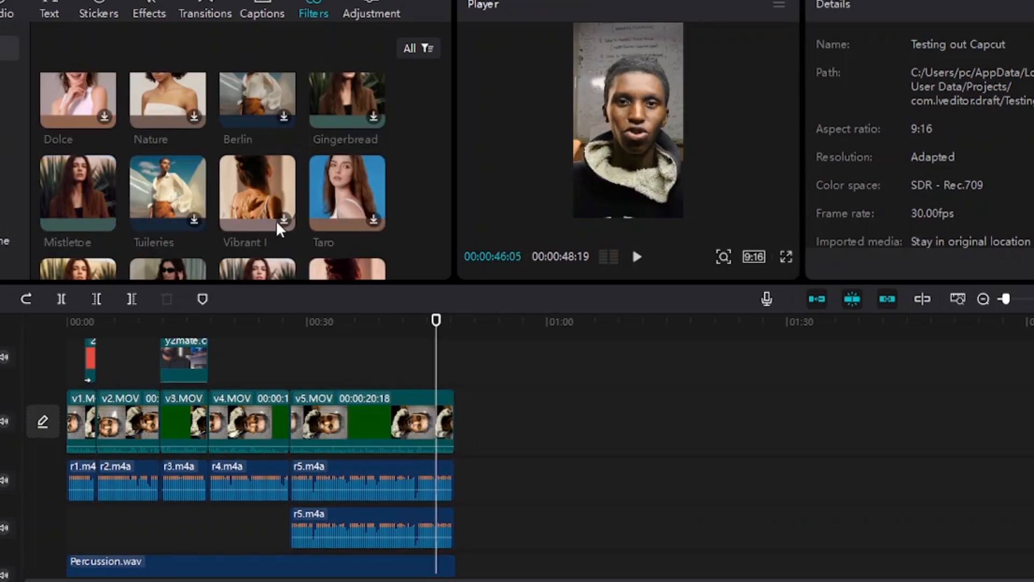
Look through the Life category of filters and return to its first entries
scroll(404, 205, down, 3)
scroll(411, 202, up, 5)
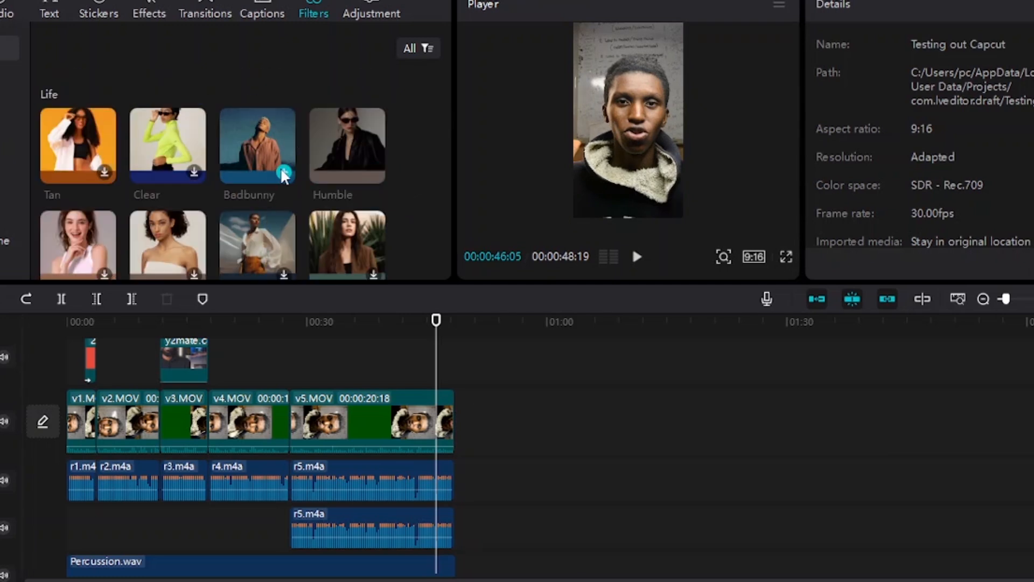
Play back a short stretch of the v5.MOV clip from about 40 seconds
click(384, 318)
key(space)
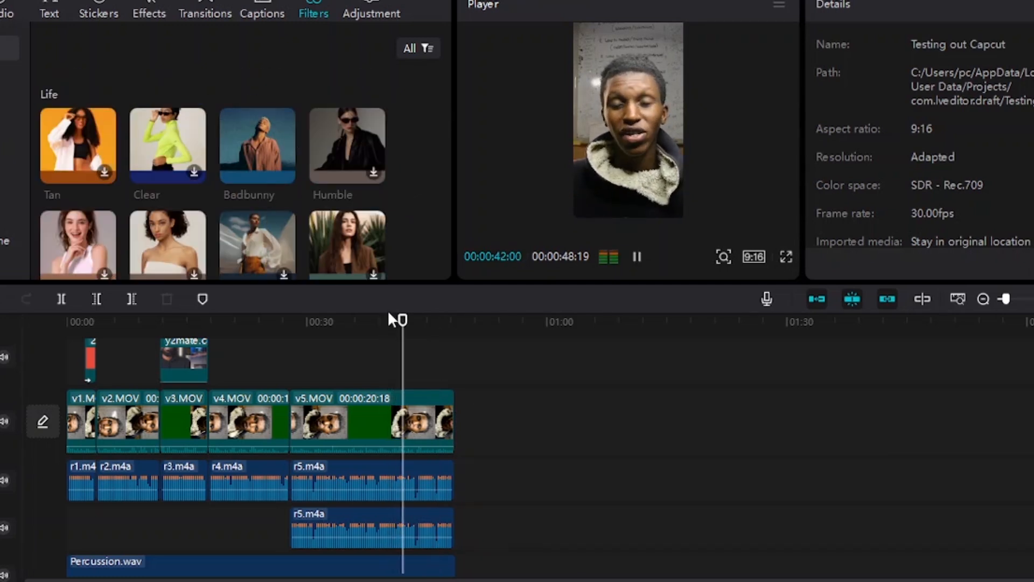
key(space)
Undo the last edit and delete the short y2mate clip placed after v5.MOV on the main track
key(ctrl+z)
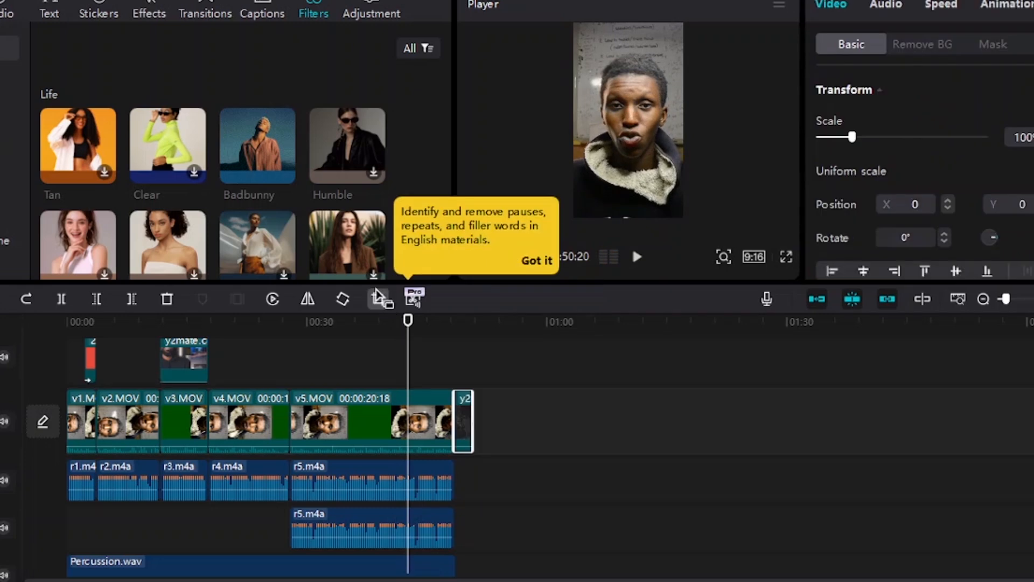
key(Delete)
key(space)
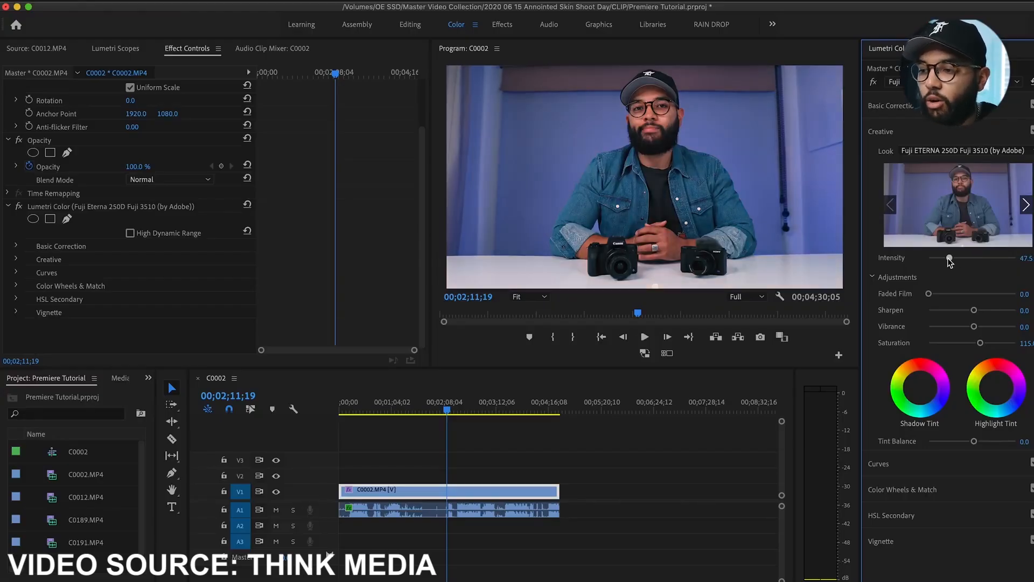
In Premiere Pro, raise the Fuji ETERNA 250D Fuji 3510 look's intensity on C0002 to 200, and lower it to about 161
drag(1020, 264, 1006, 265)
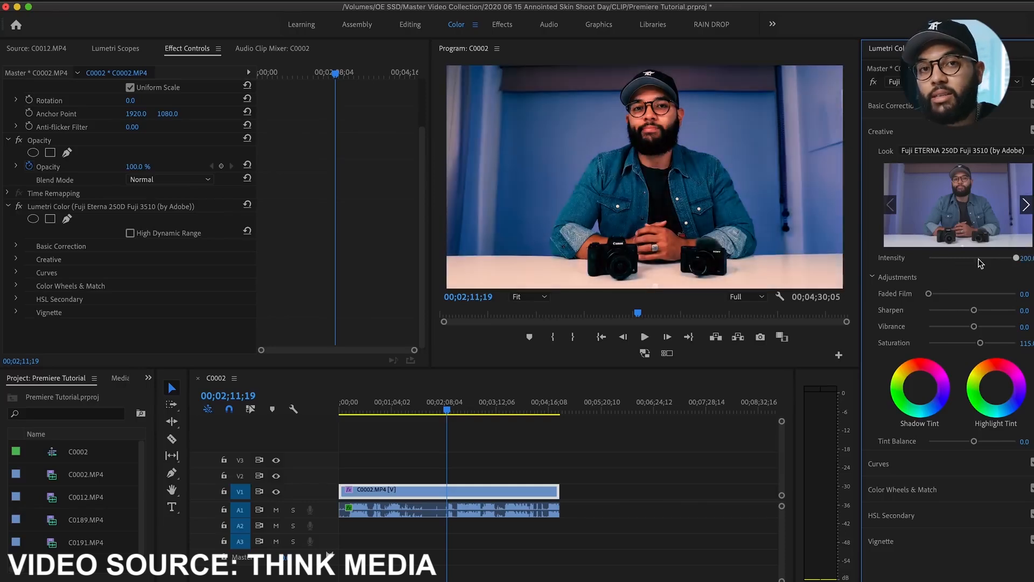
click(1005, 262)
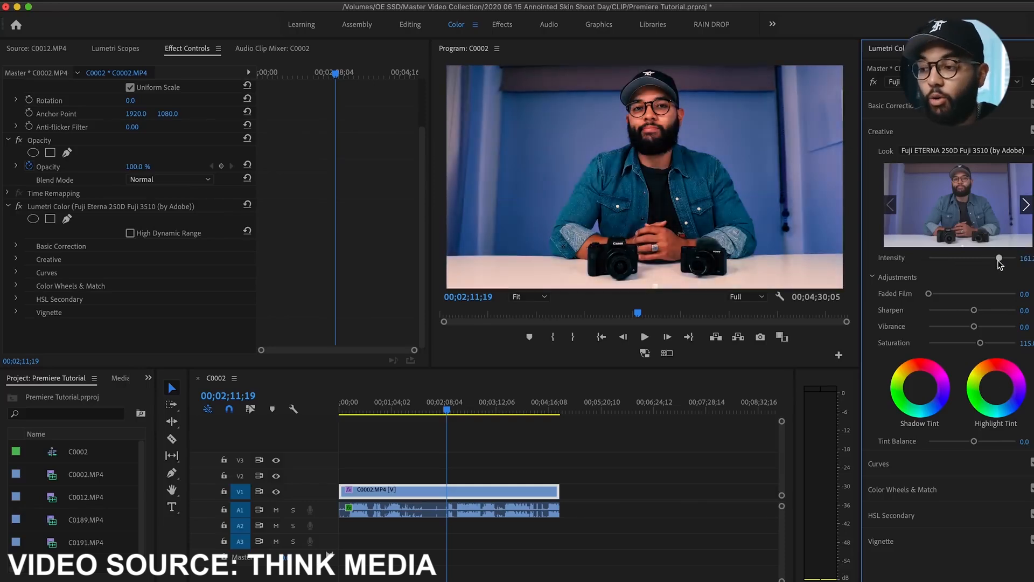
drag(981, 259, 968, 260)
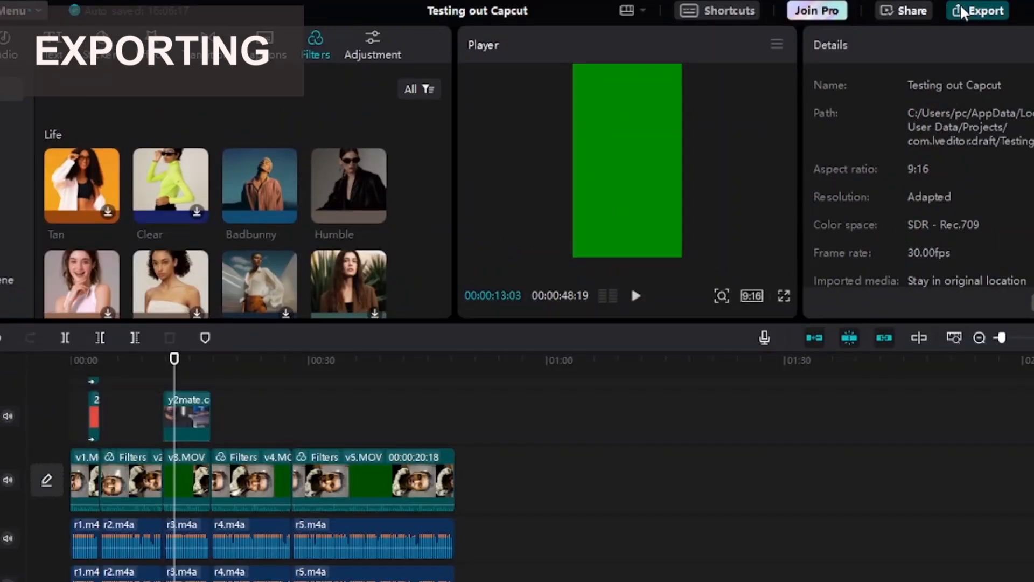
In CapCut, open the export settings for the Testing out Capcut project and review the codec choices, keeping H.264
click(962, 11)
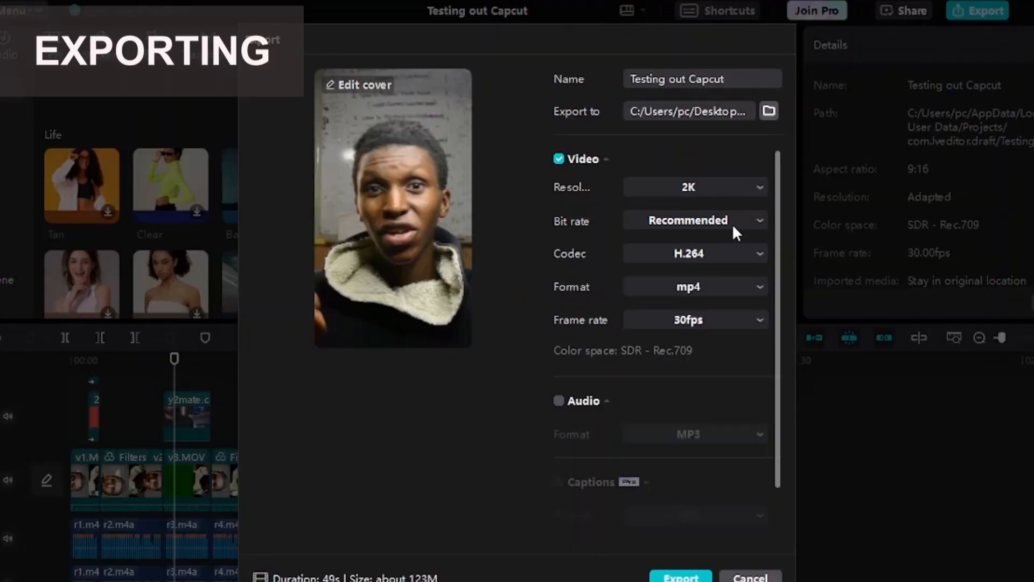
click(712, 254)
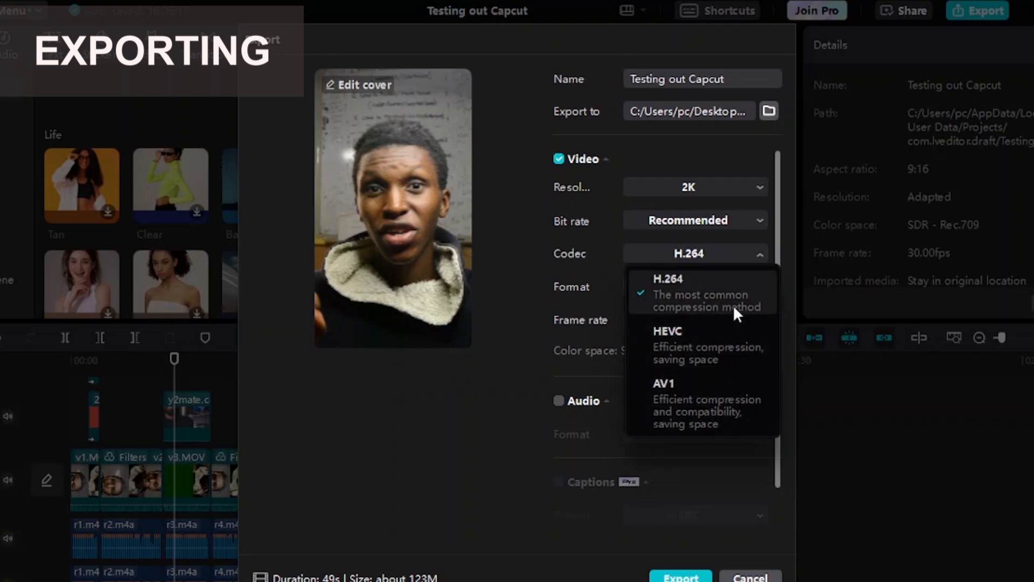
click(732, 253)
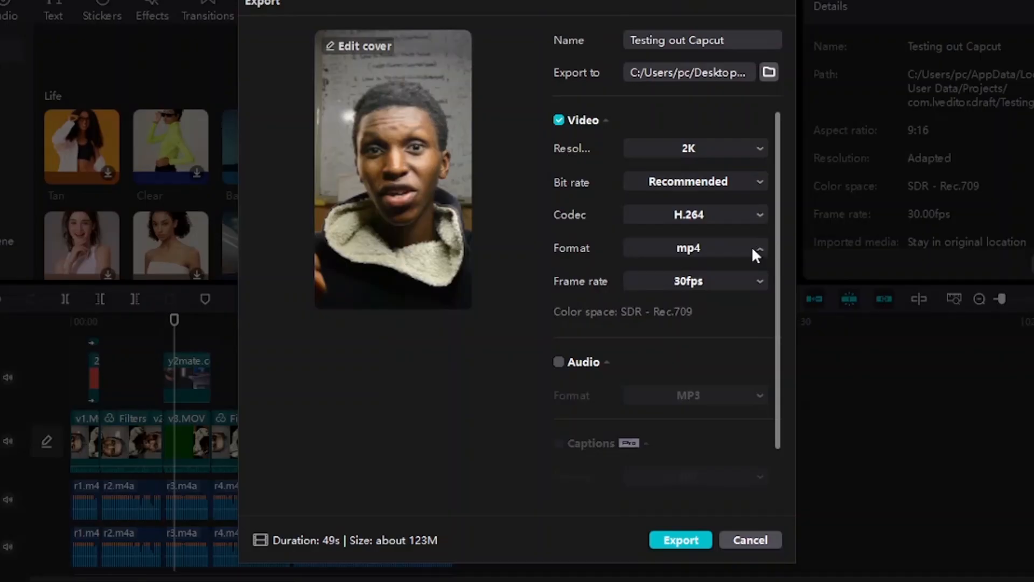
Review the video format and frame rate choices in the export settings, keeping mp4 and 30fps
click(754, 251)
click(516, 273)
click(750, 286)
click(749, 281)
click(747, 283)
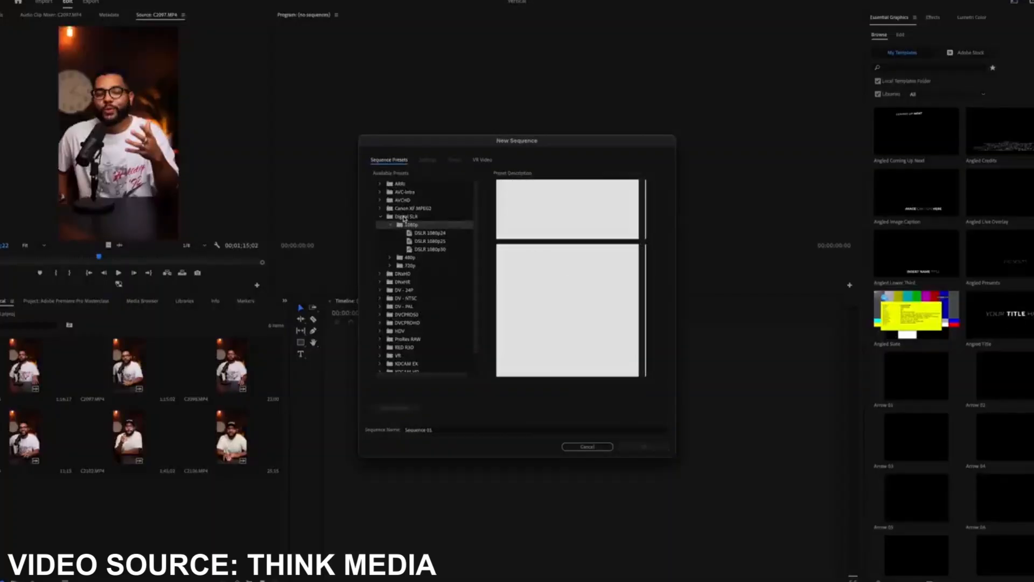
In Premiere Pro, choose the DSLR 1080p24 preset from the Digital SLR 1080p group for the new sequence
click(430, 234)
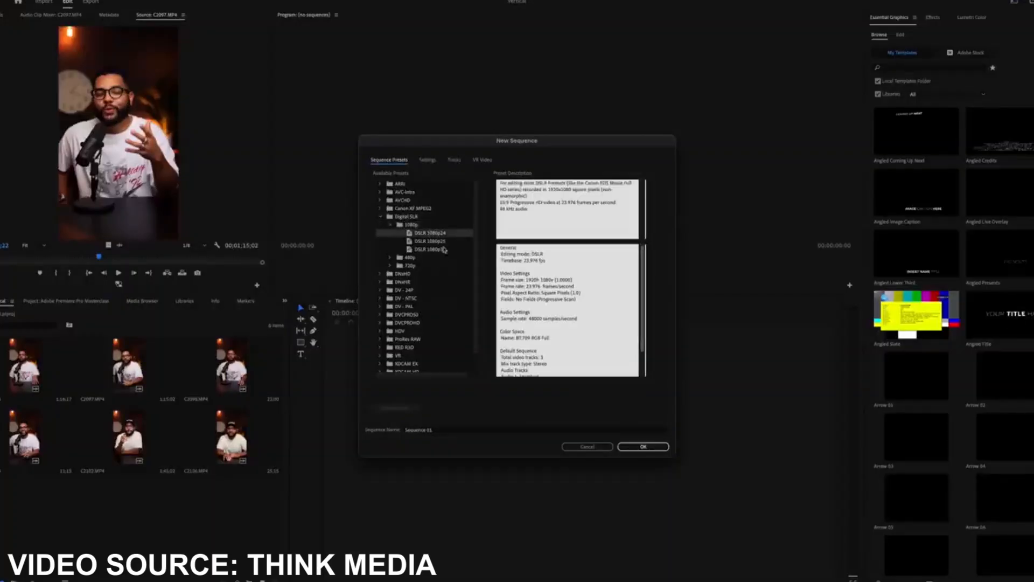